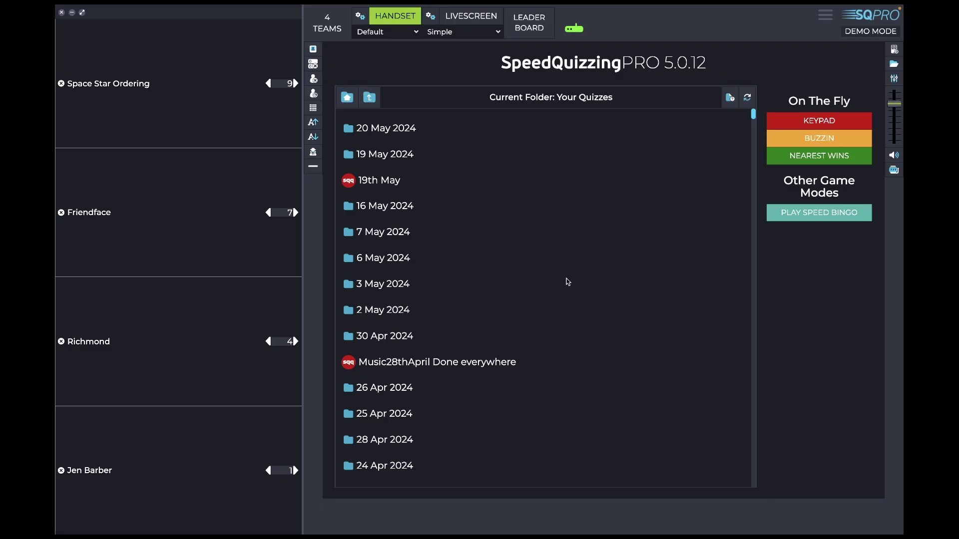
# Step: After a glance at SpeedQuizzing 4, check PRO 5's Simple Mode preferences, then close the options menu
pyautogui.press('super+Tab')
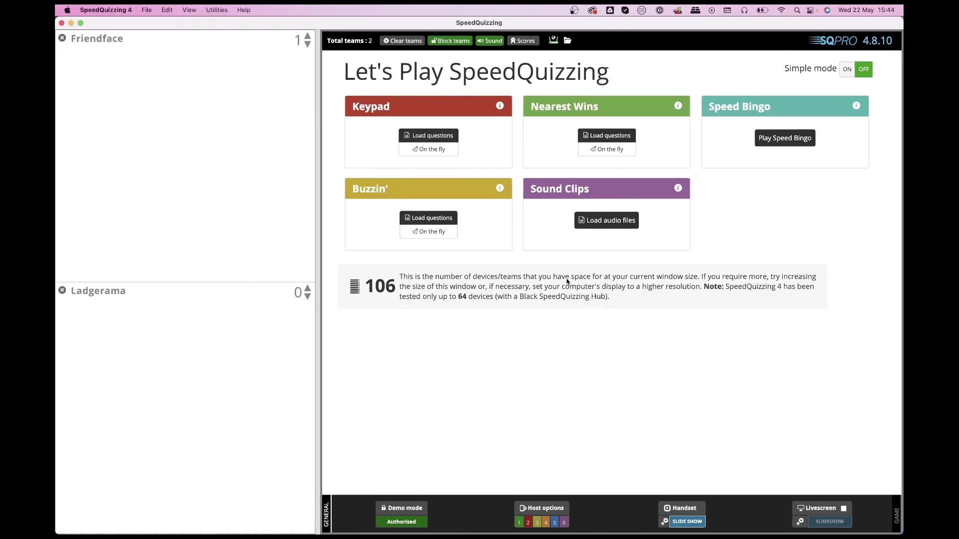
pyautogui.press('super+Tab')
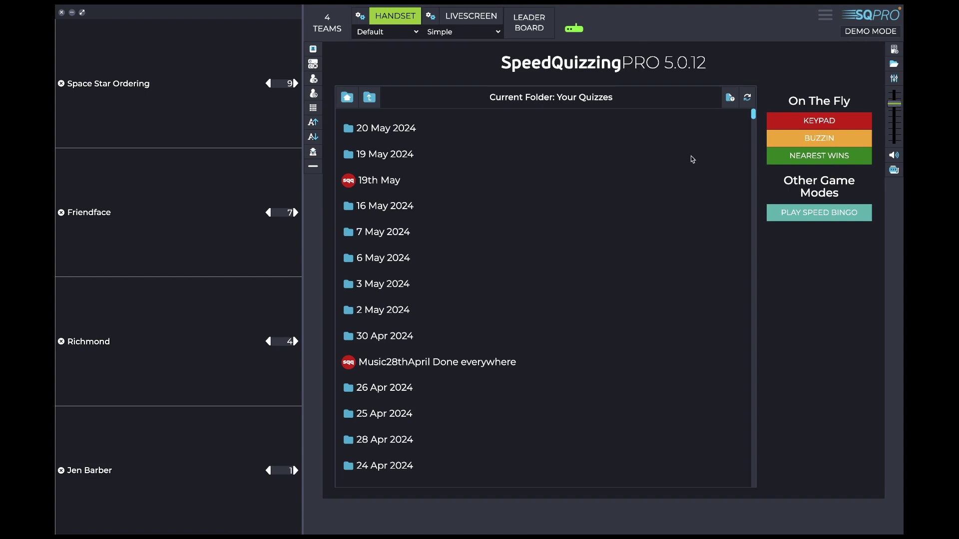
pyautogui.click(825, 16)
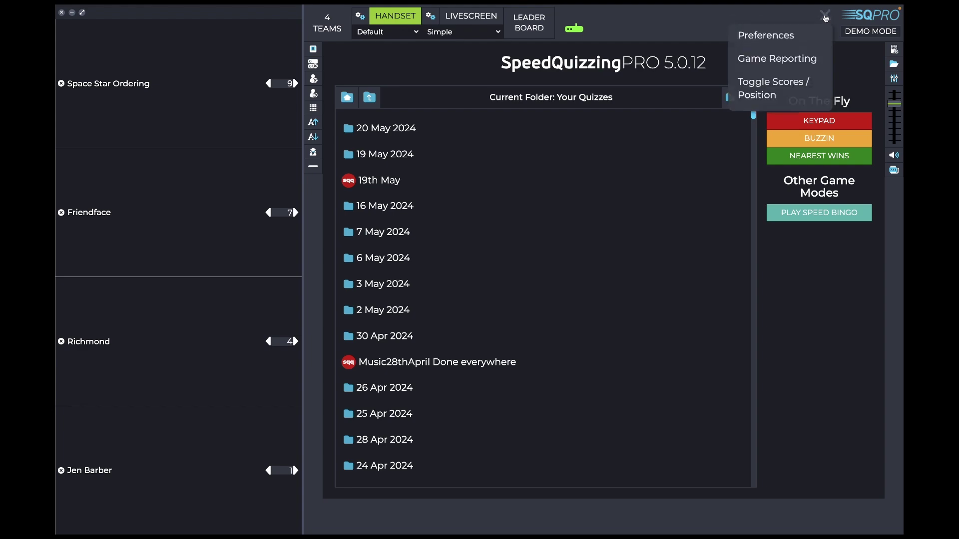
pyautogui.click(789, 37)
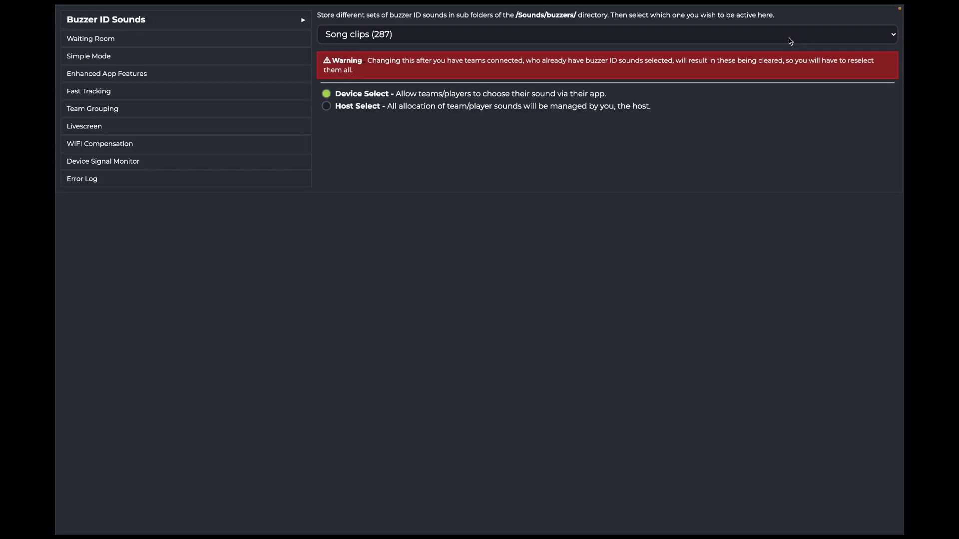
pyautogui.click(128, 59)
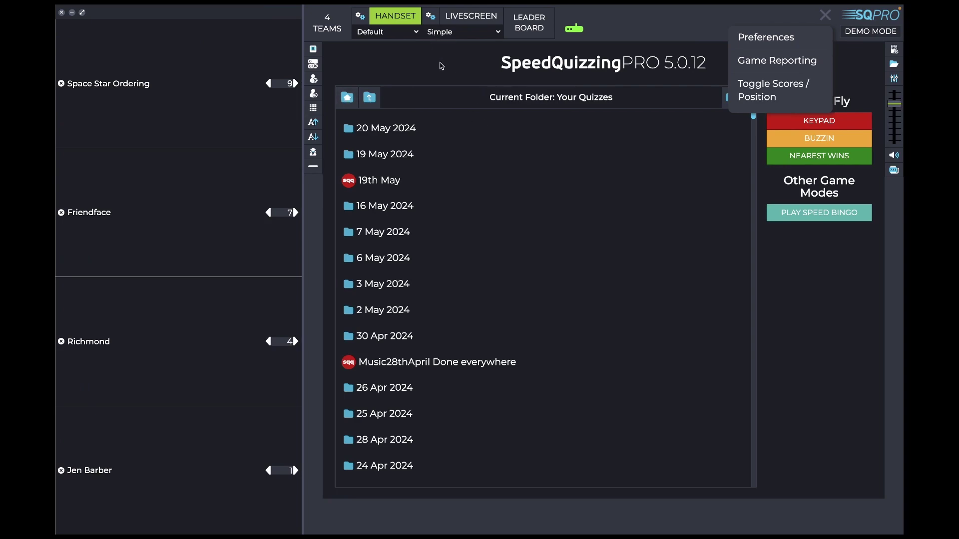
pyautogui.click(442, 66)
# Step: Compare with SpeedQuizzing 4, then open and close PRO 5's Activation Settings
pyautogui.press('super+Tab')
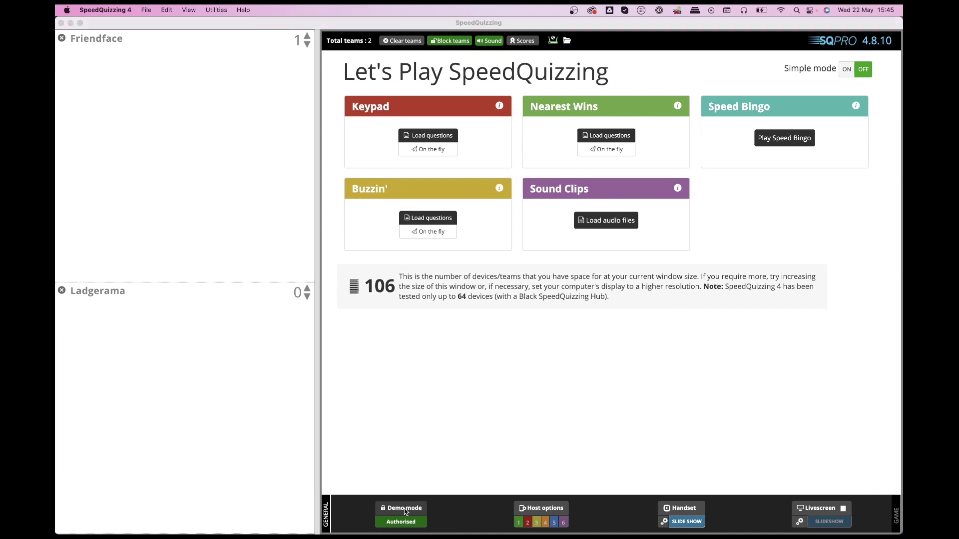
pyautogui.press('super+Tab')
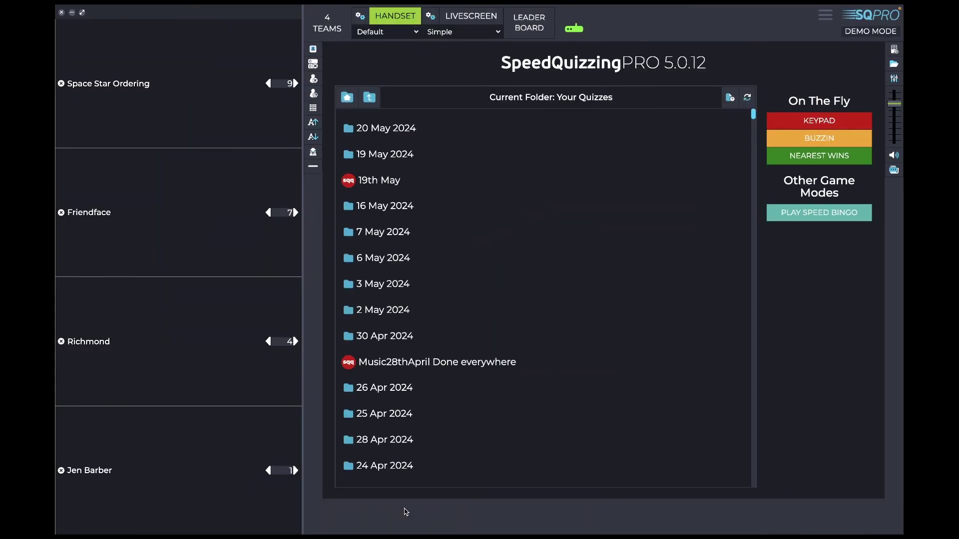
pyautogui.click(864, 31)
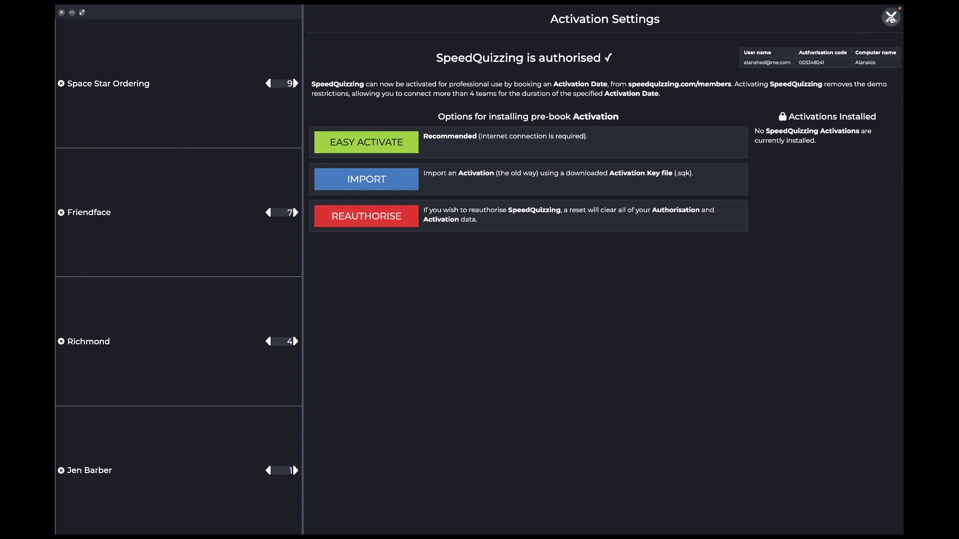
pyautogui.click(891, 18)
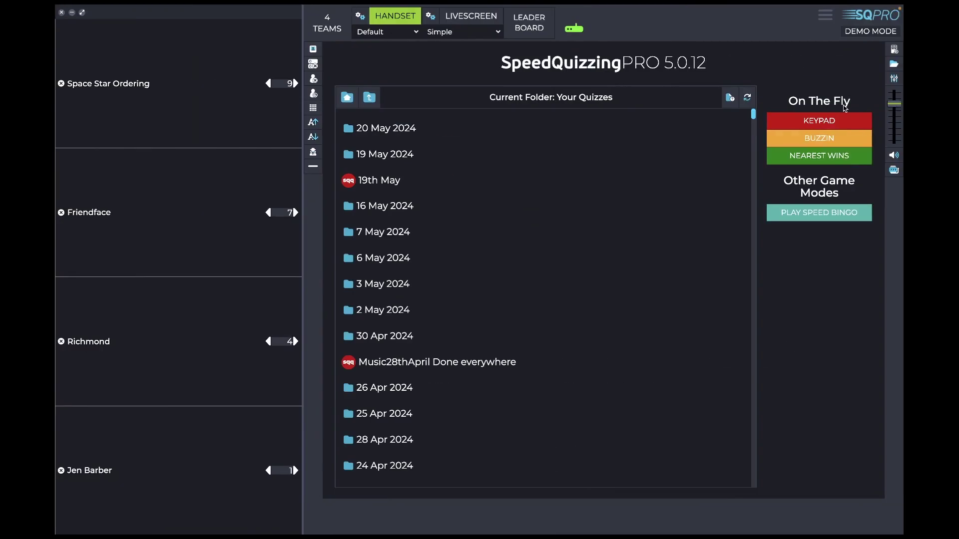
# Step: Move the host location to a new cell on the Quizmaster Handset mapping grid
pyautogui.click(894, 50)
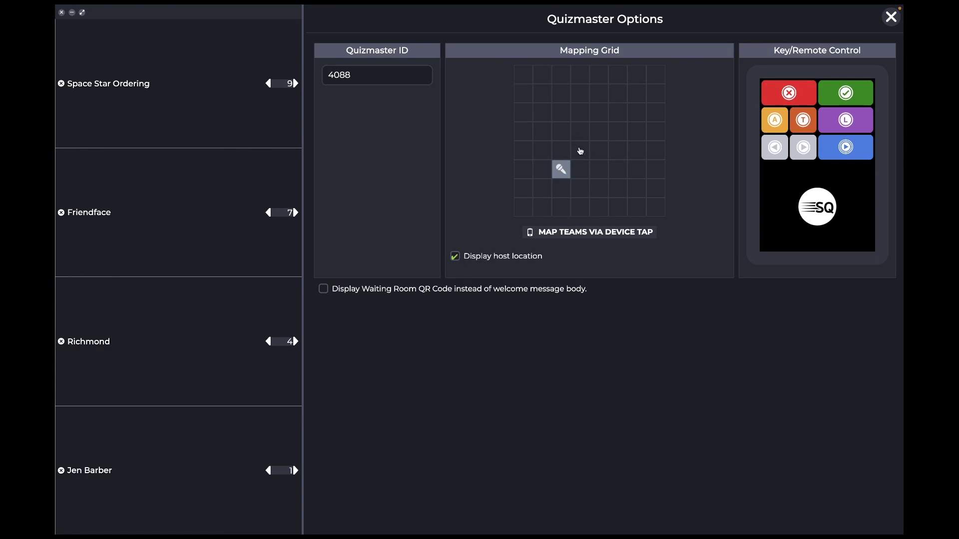
pyautogui.click(579, 151)
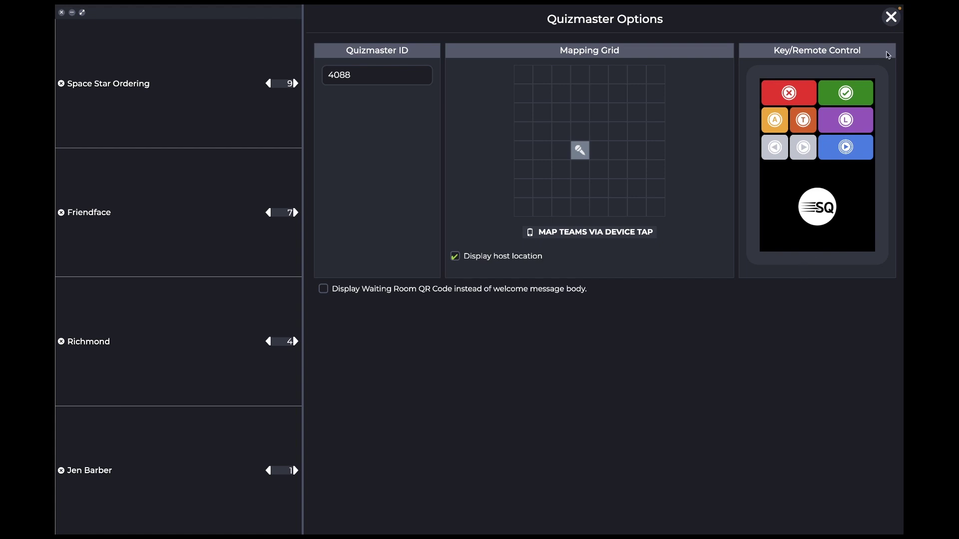
pyautogui.click(893, 17)
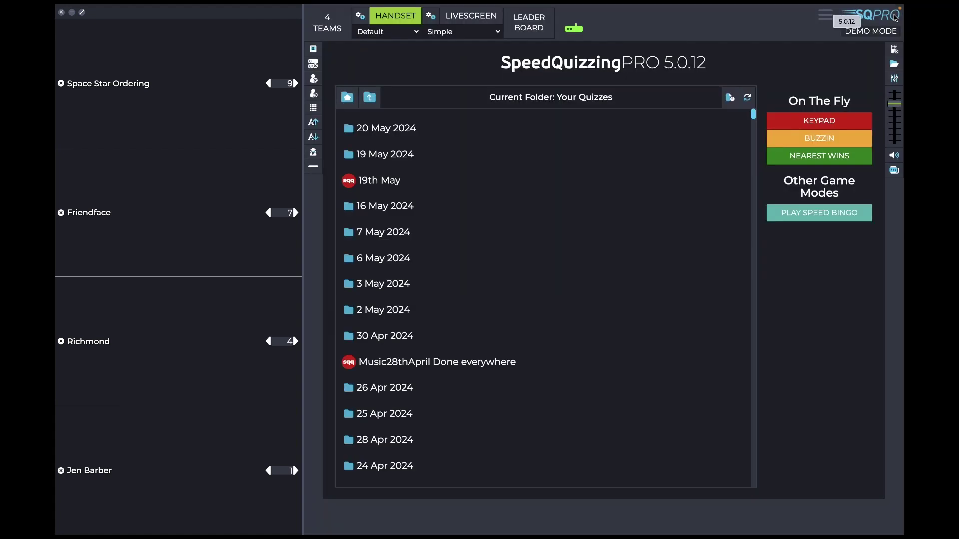
pyautogui.press('super+Tab')
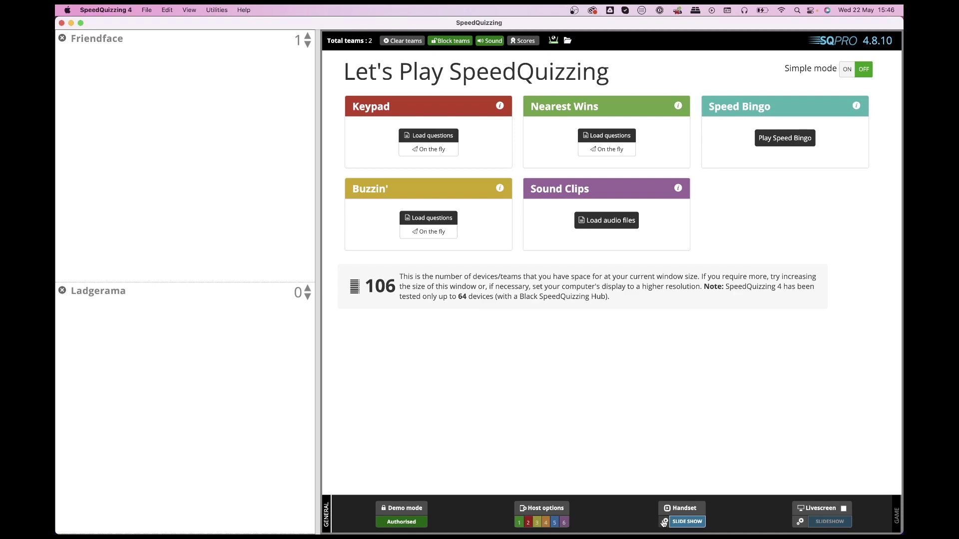
pyautogui.press('super+Tab')
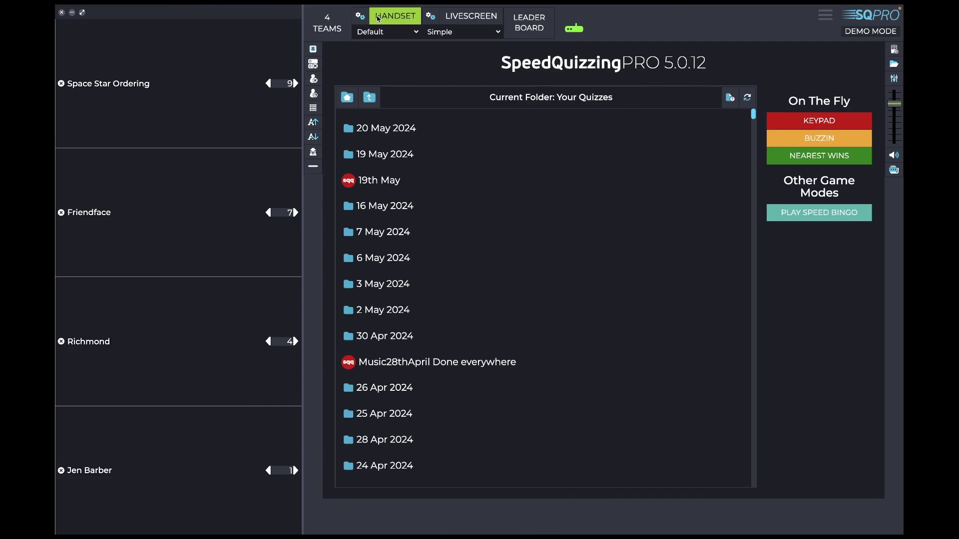
# Step: Set the handset Slideshow Manager playlist to Scores and close the manager
pyautogui.click(361, 16)
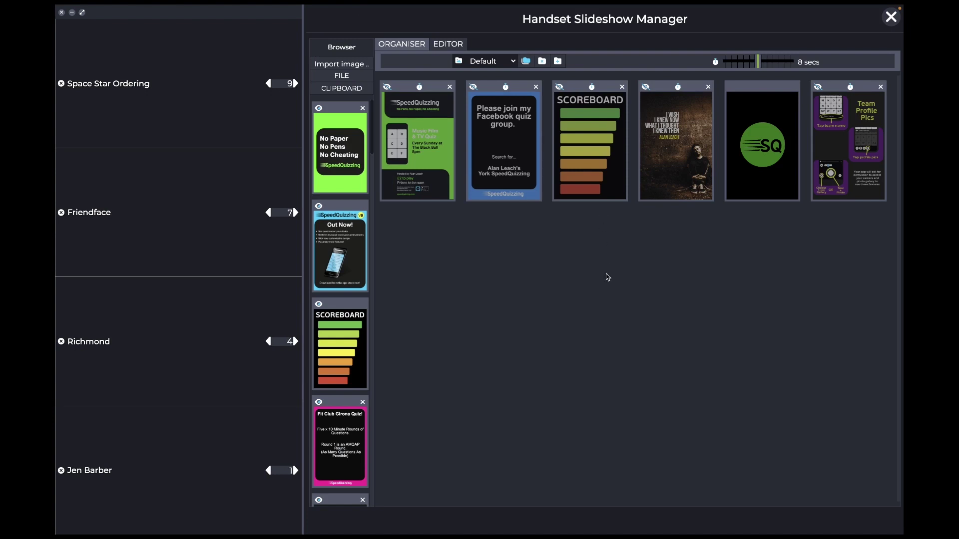
pyautogui.click(502, 61)
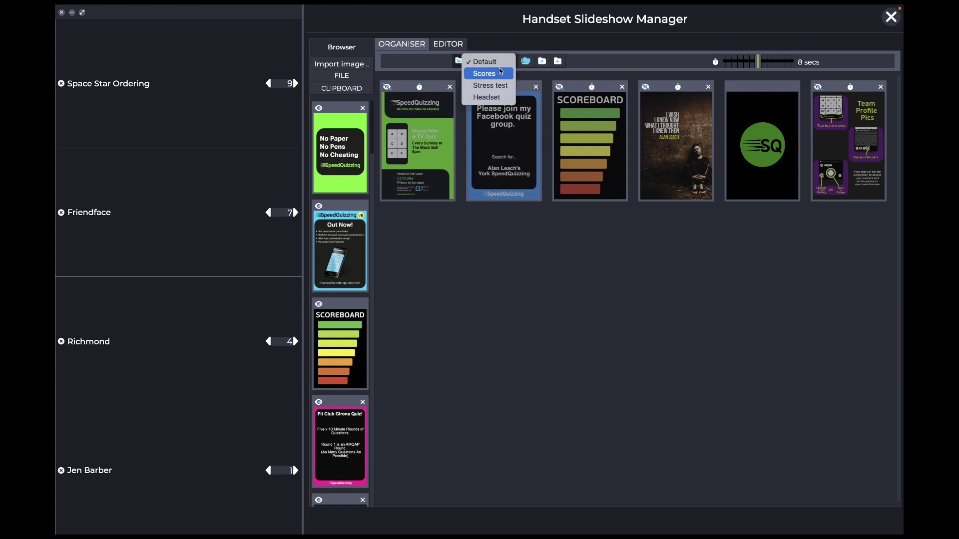
pyautogui.click(501, 73)
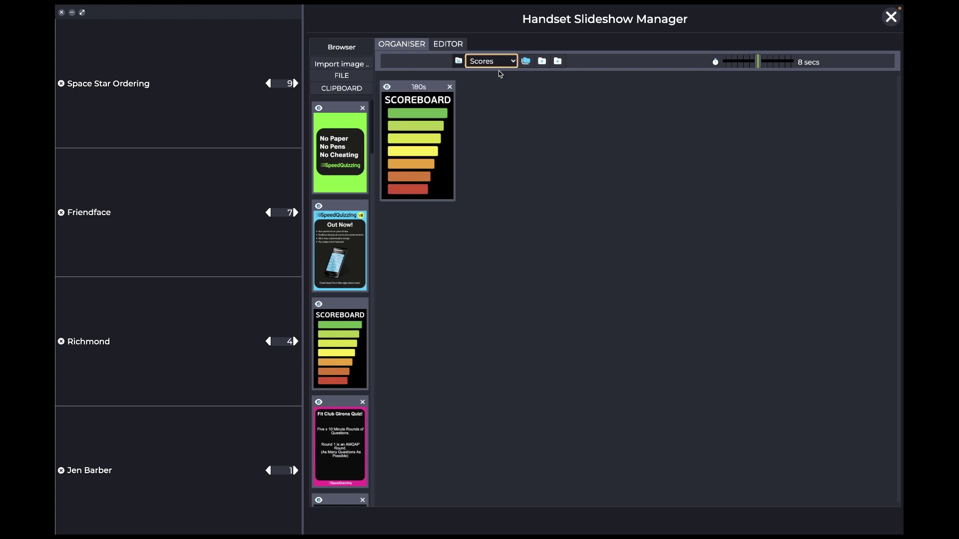
pyautogui.click(889, 22)
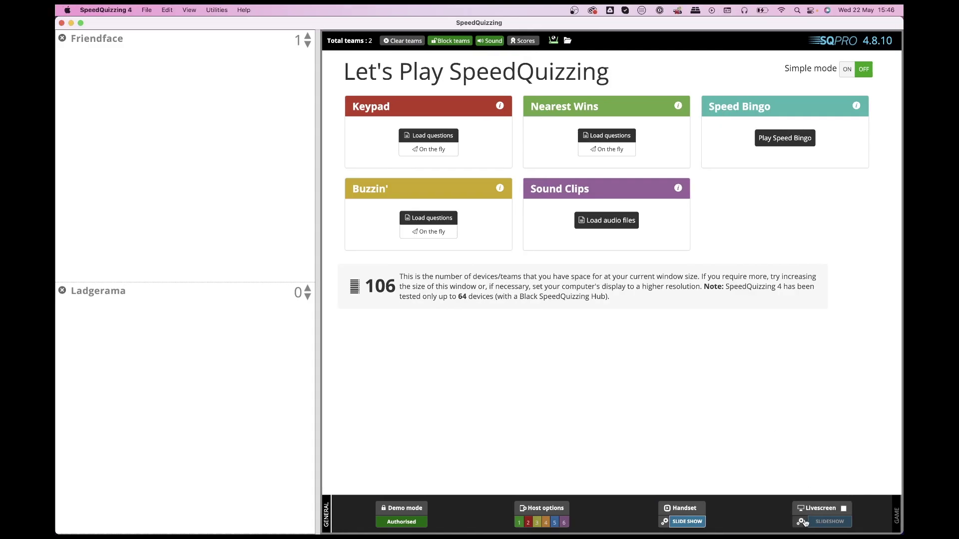
# Step: Toggle Livescreen in SpeedQuizzing 4, then turn PRO 5's Livescreen on and back off
pyautogui.click(844, 508)
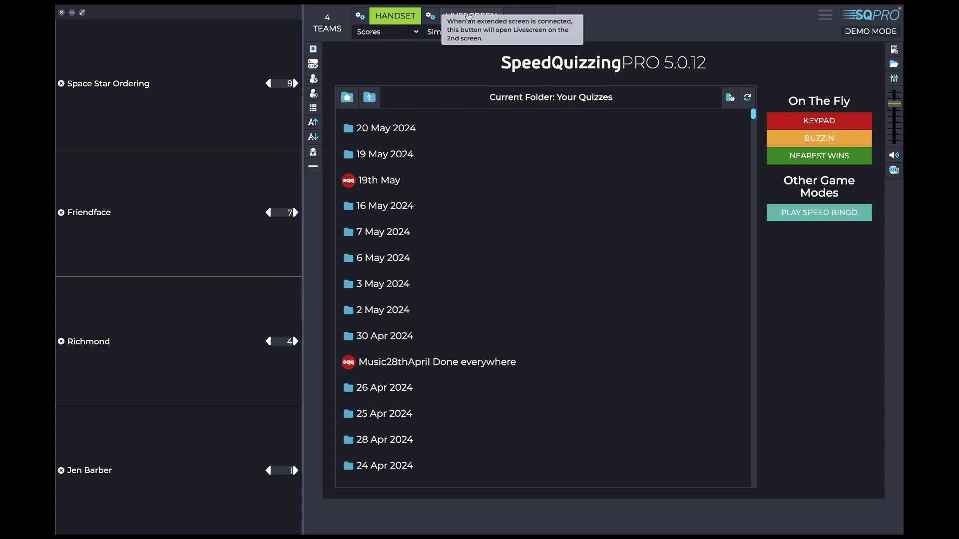
pyautogui.click(469, 17)
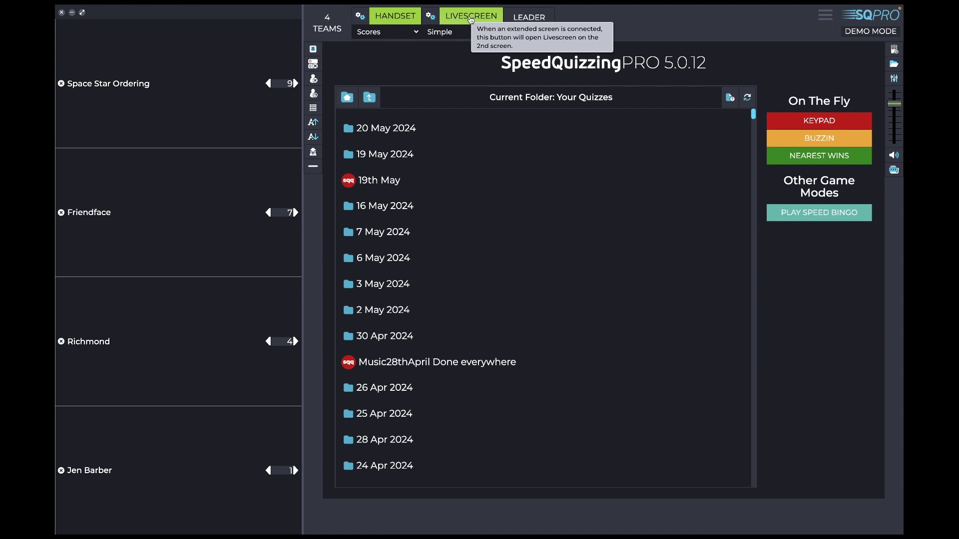
pyautogui.click(470, 17)
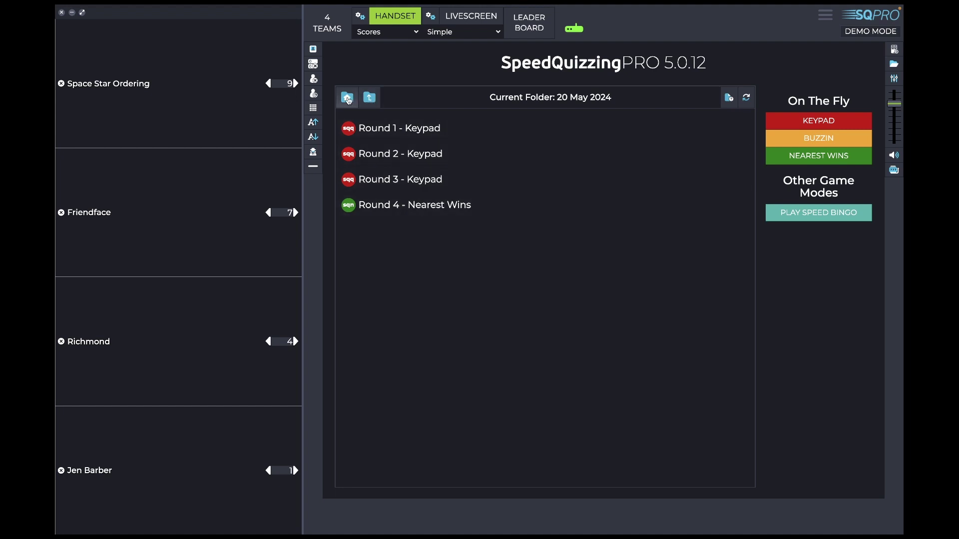
# Step: Browse back to Your Quizzes, open the 20 May 2024 folder, and pick an on-the-fly Keypad round
pyautogui.click(348, 100)
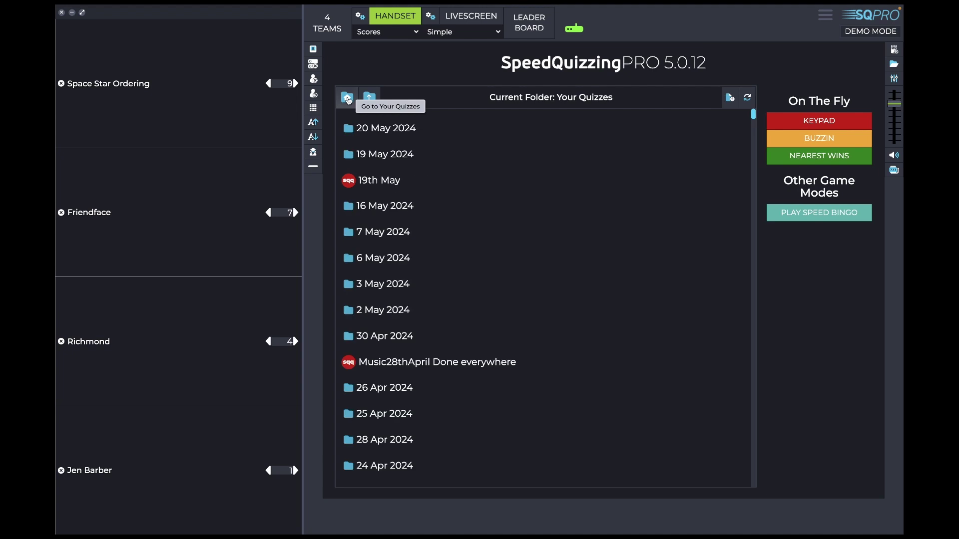
pyautogui.click(369, 97)
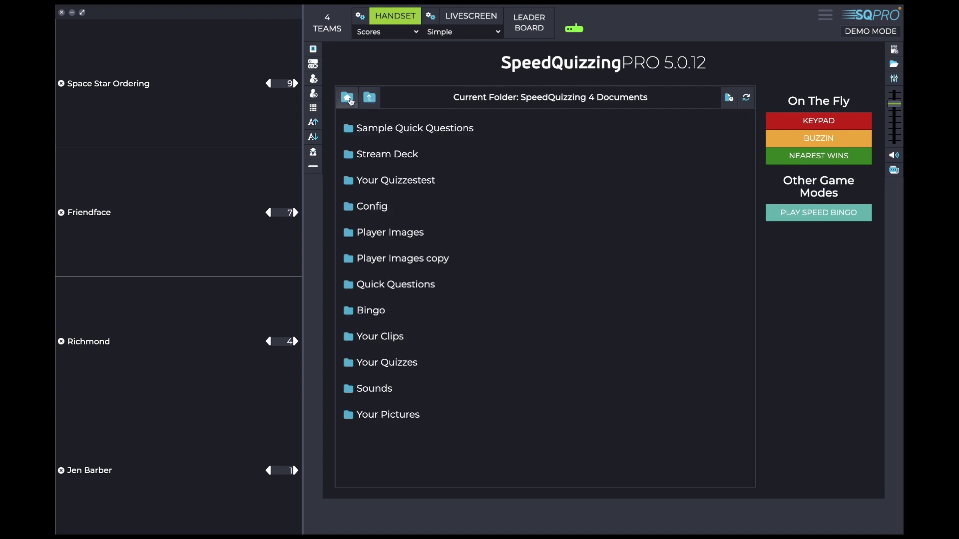
pyautogui.click(350, 100)
pyautogui.click(352, 130)
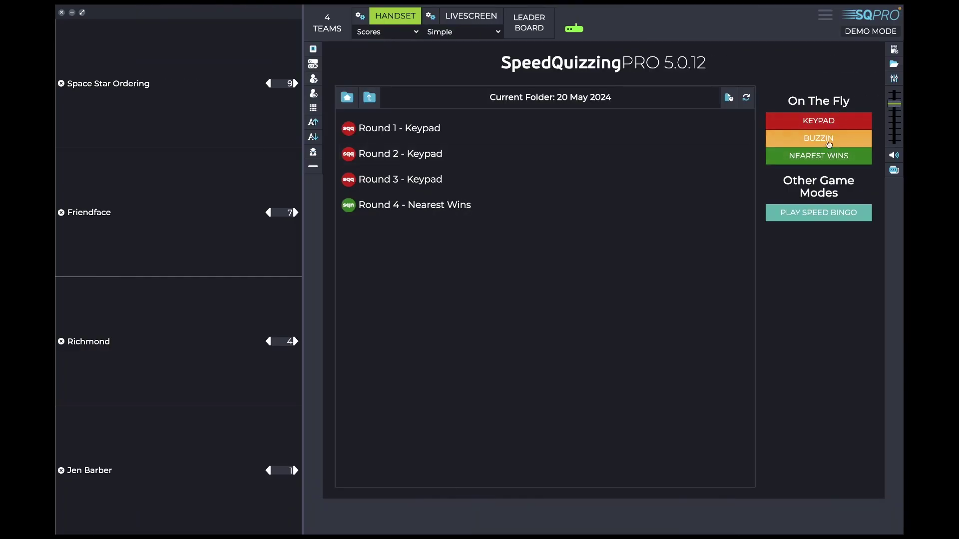
pyautogui.click(828, 124)
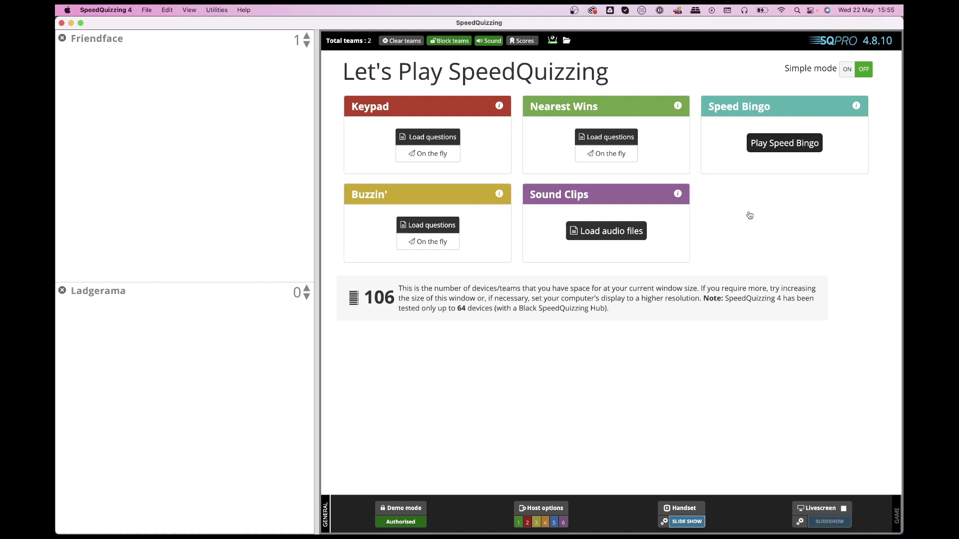
# Step: Browse and close the Sound Clips library, then hold Alt in SpeedQuizzing 4 to reveal score reset
pyautogui.press('super+Tab')
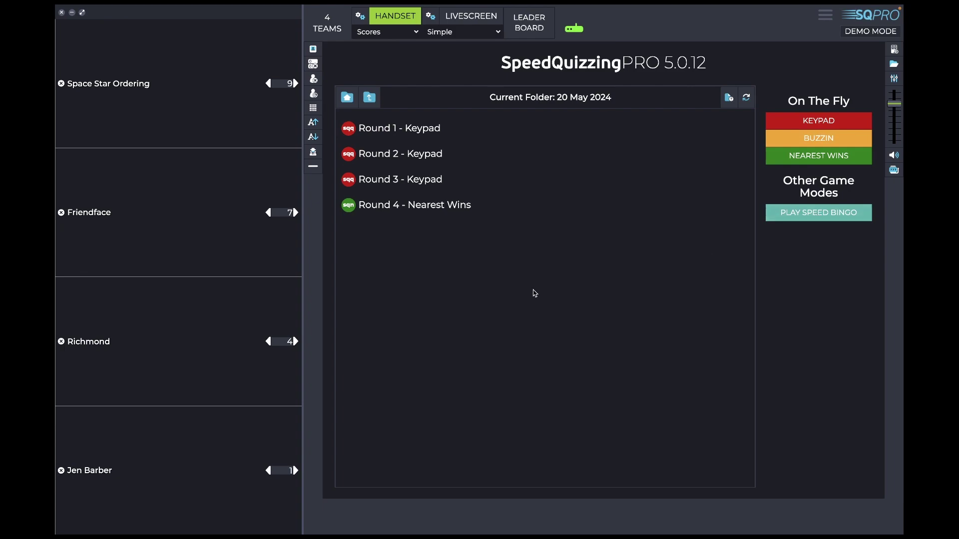
pyautogui.press('super+Tab')
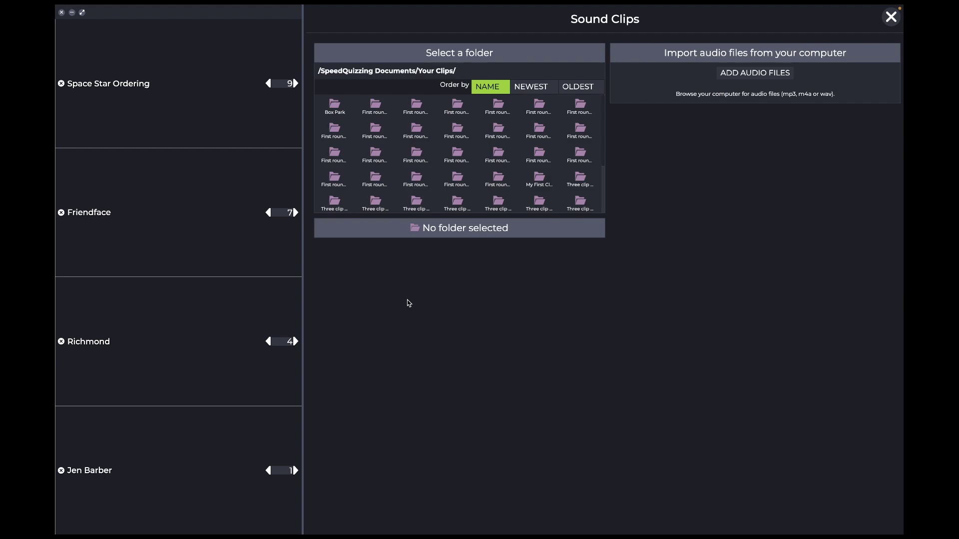
pyautogui.click(891, 17)
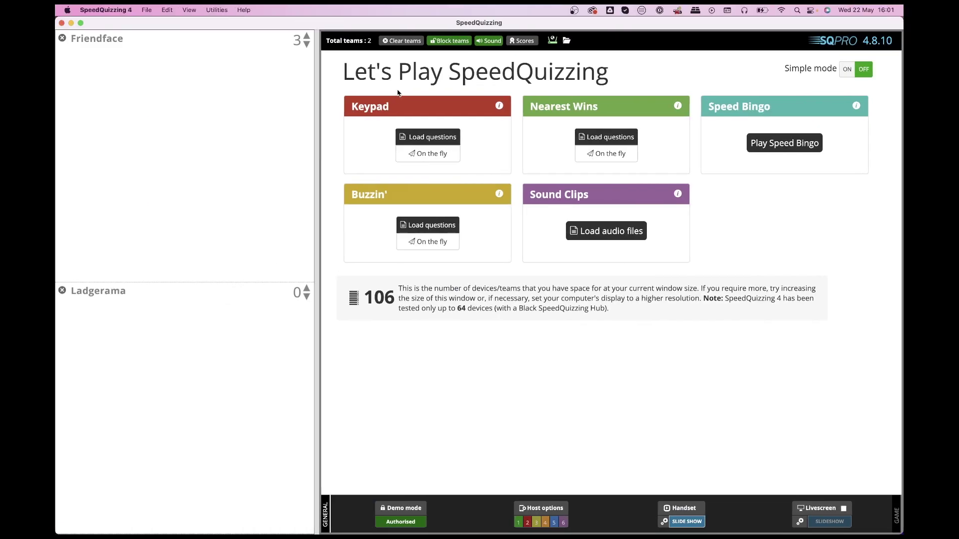
pyautogui.press('super+Tab')
pyautogui.press('alt')
# Step: Mute and unmute sound in SpeedQuizzing 4, then toggle Mute All Audio on and off in PRO 5
pyautogui.click(491, 43)
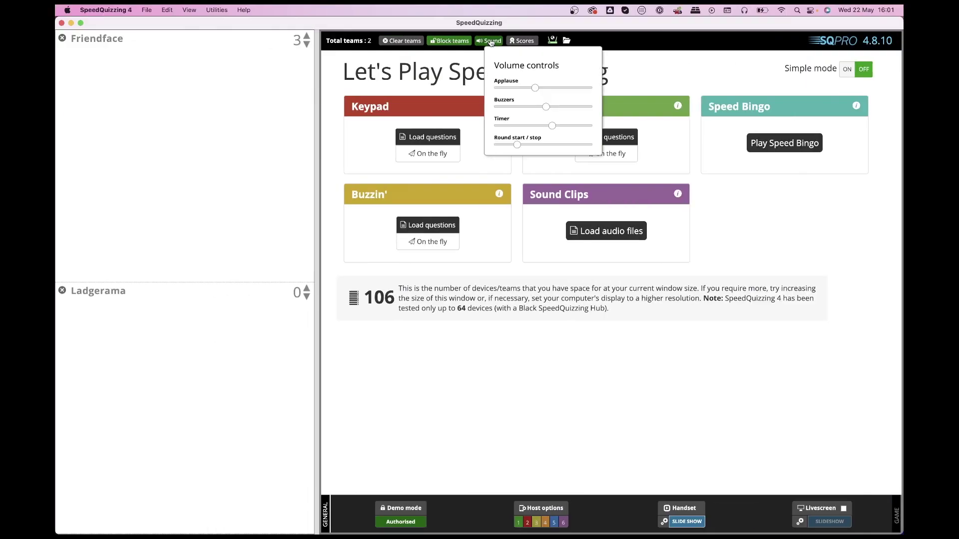
pyautogui.click(492, 42)
pyautogui.click(491, 42)
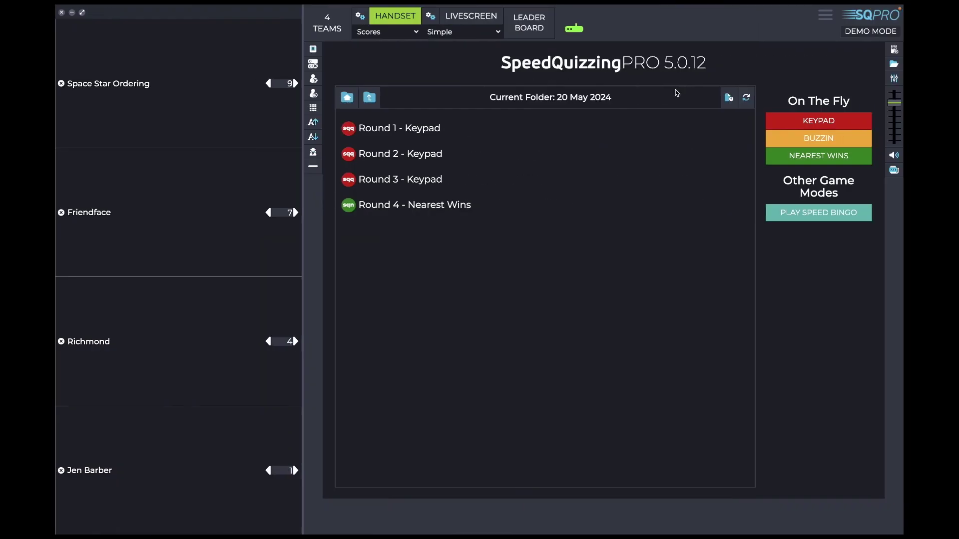
pyautogui.click(893, 156)
pyautogui.click(893, 157)
# Step: Lower the master volume slider in the volume mixer, then open SpeedQuizzing 4's scores
pyautogui.click(893, 80)
pyautogui.moveTo(894, 103)
pyautogui.mouseDown()
pyautogui.moveTo(894, 132)
pyautogui.moveTo(894, 106)
pyautogui.mouseUp()
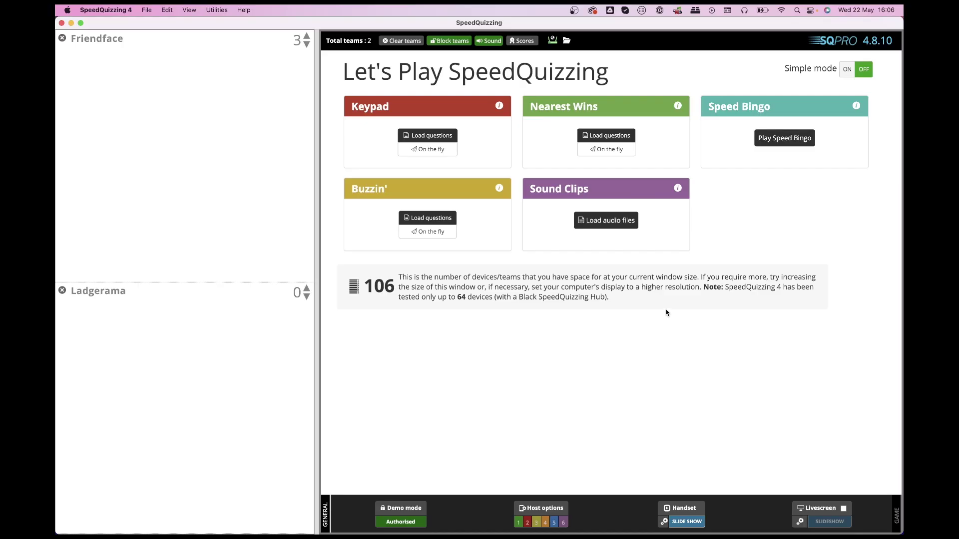
pyautogui.click(530, 45)
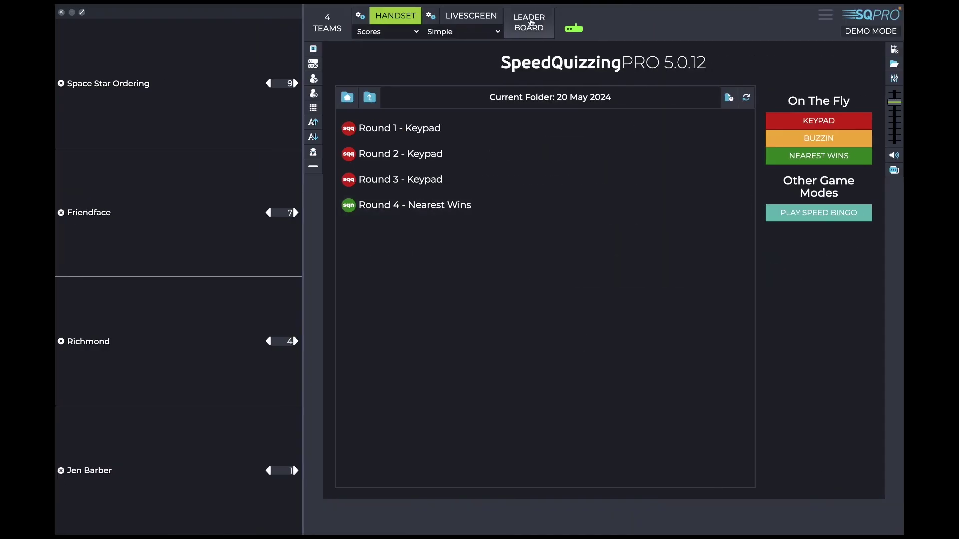
# Step: Show the team-score leaderboard and drag its Auto Step speed slider faster
pyautogui.click(530, 23)
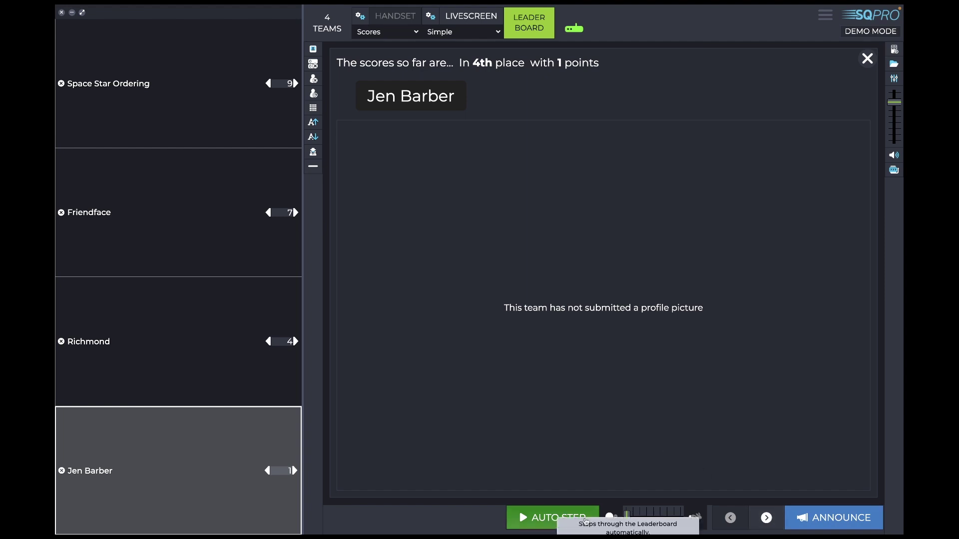
pyautogui.moveTo(627, 516)
pyautogui.mouseDown()
pyautogui.moveTo(653, 520)
pyautogui.moveTo(644, 521)
pyautogui.mouseUp()
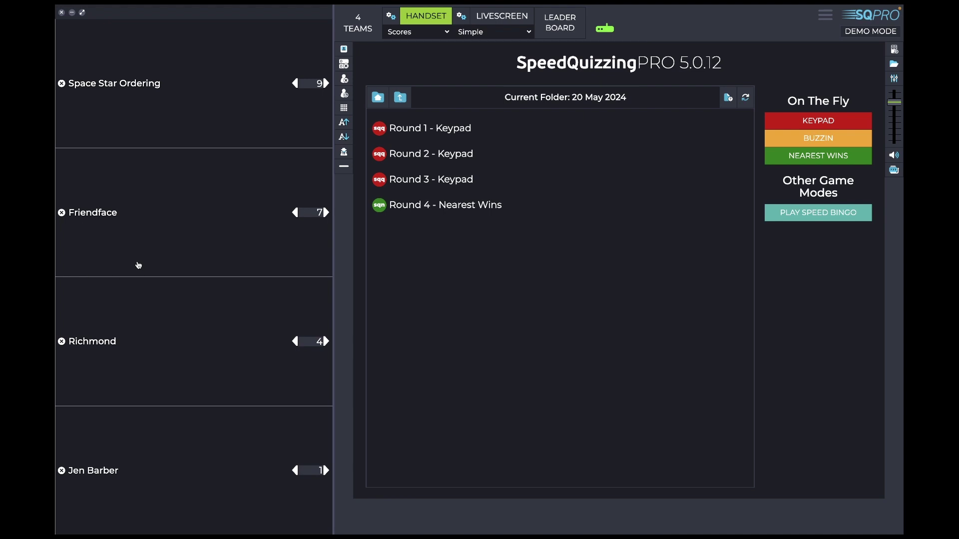
# Step: Reduce team font size, toggle the rows layout back, and drag the team panel wider
pyautogui.click(343, 137)
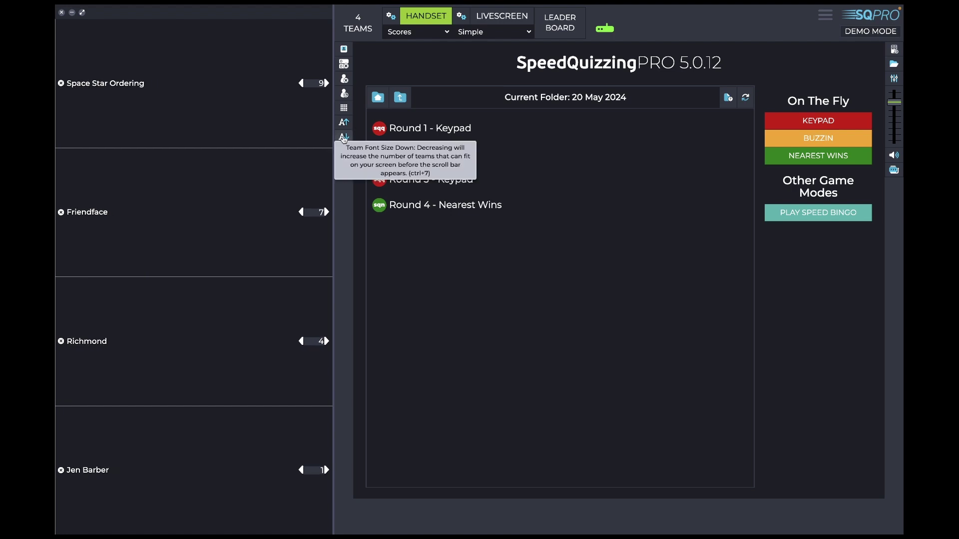
pyautogui.click(345, 167)
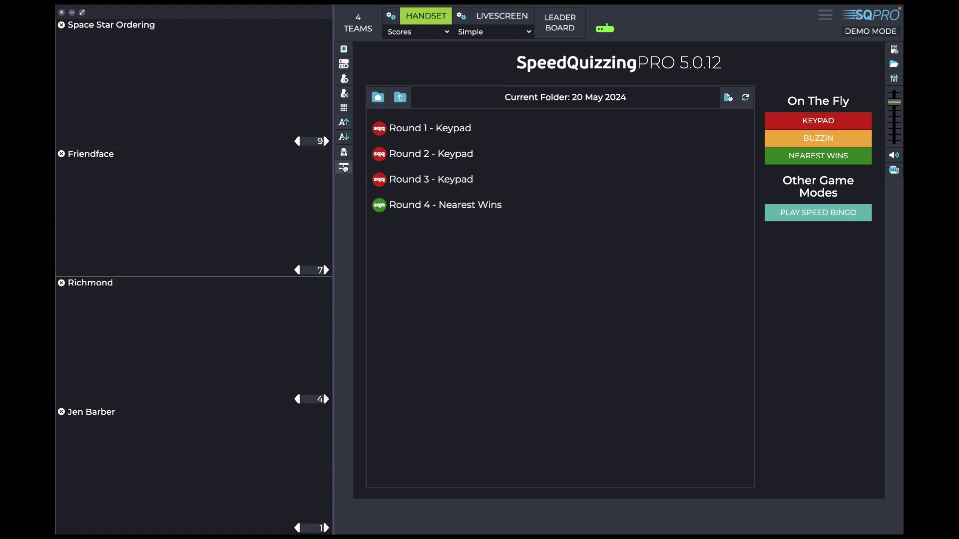
pyautogui.click(344, 168)
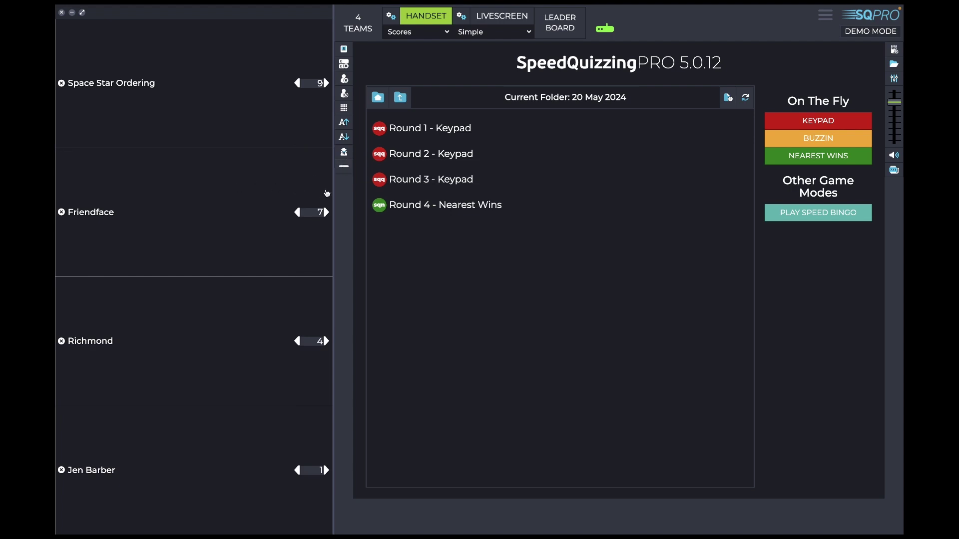
pyautogui.moveTo(333, 193); pyautogui.dragTo(371, 203)
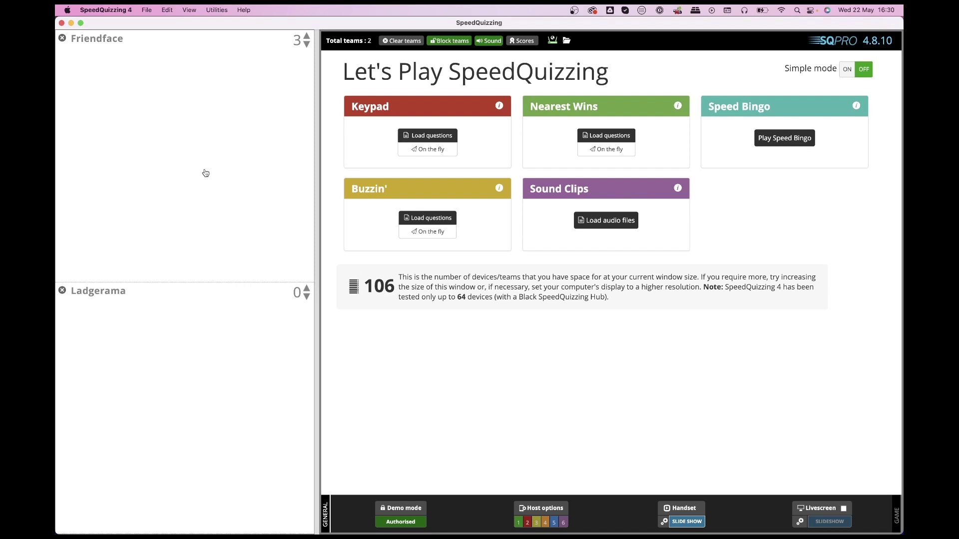
pyautogui.click(206, 172)
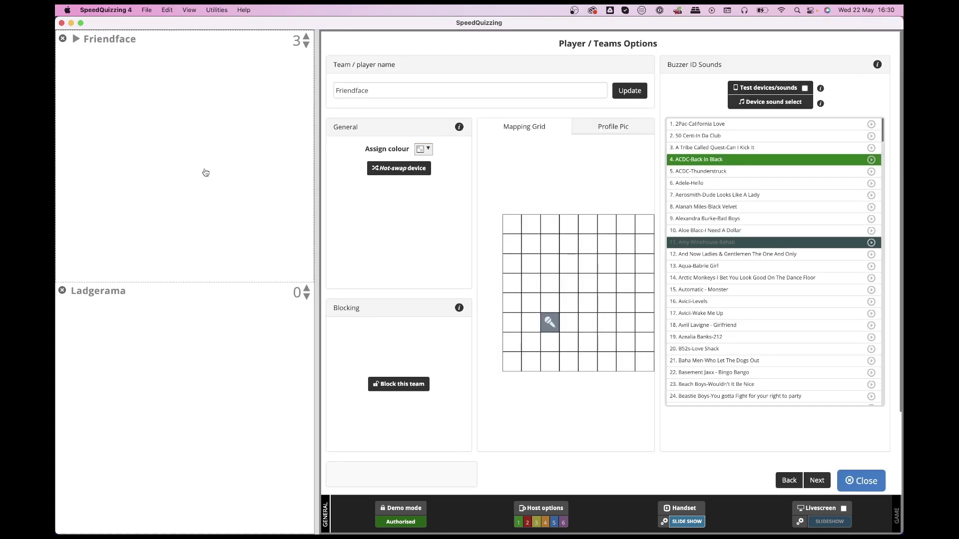
pyautogui.press('super+Tab')
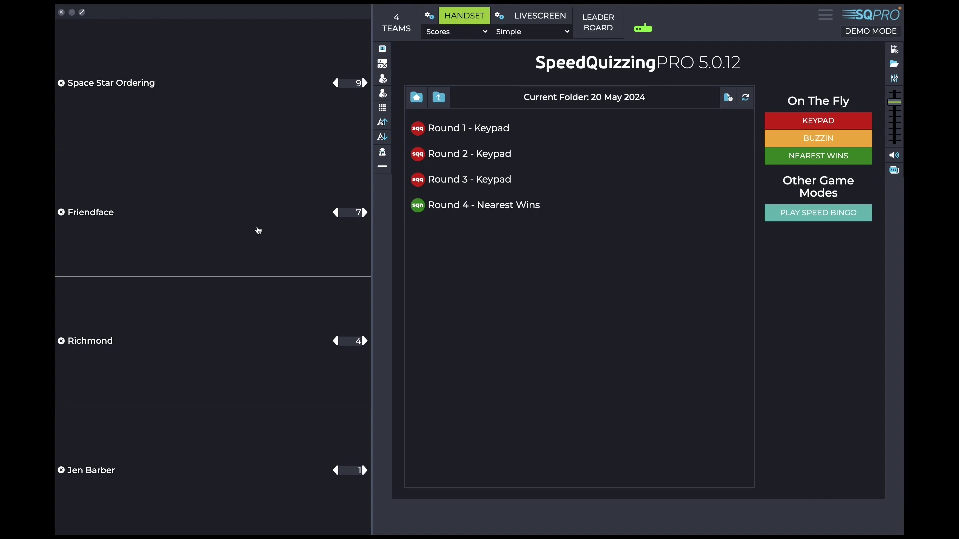
# Step: Open Richmond's team options and browse its buzzer sound list, comparing with SpeedQuizzing 4
pyautogui.click(257, 230)
pyautogui.click(242, 311)
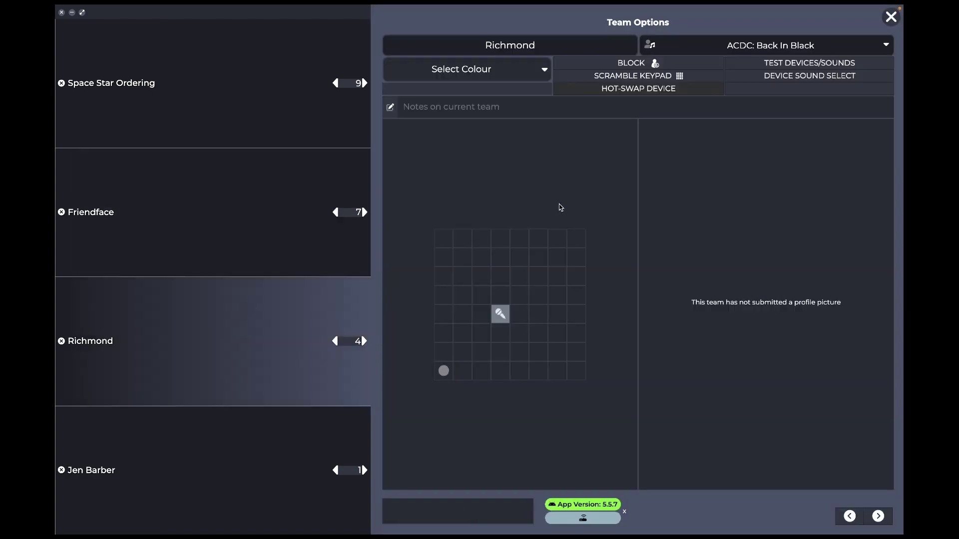
pyautogui.press('super+Tab')
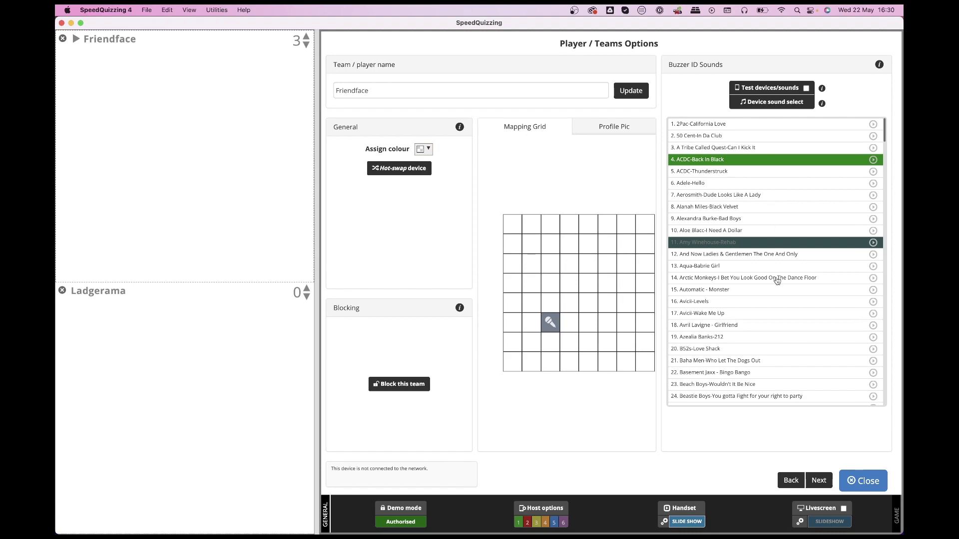
pyautogui.press('super+Tab')
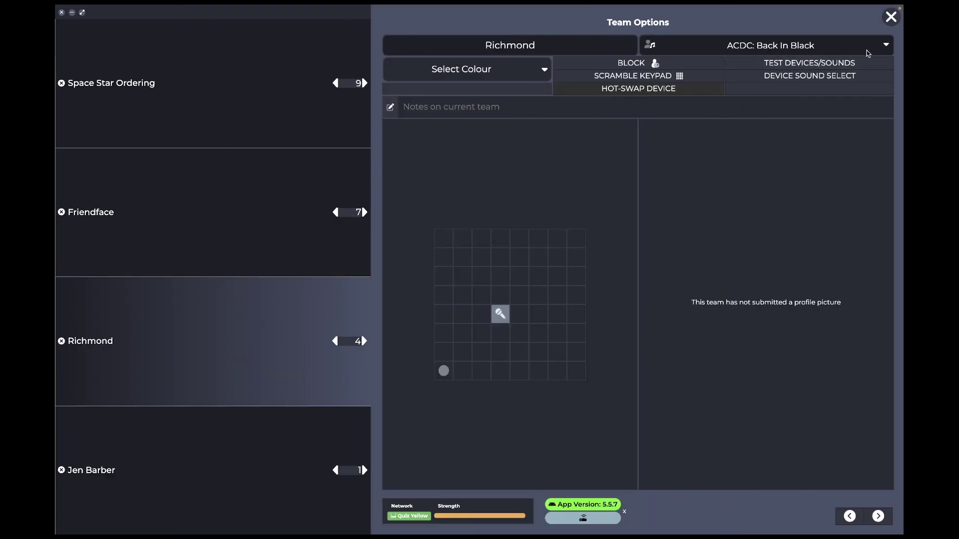
pyautogui.click(885, 46)
pyautogui.scroll(-10, 821, 190)
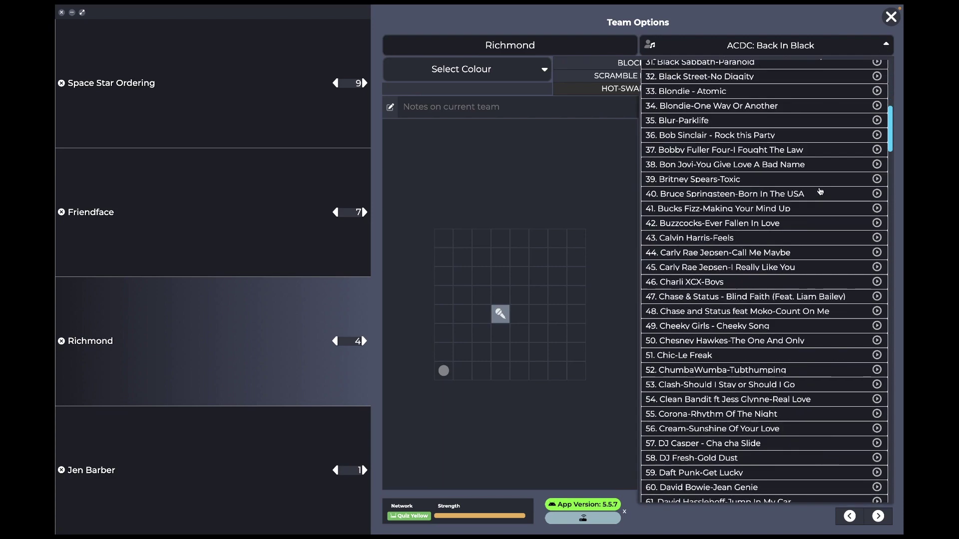
pyautogui.scroll(-4, 820, 190)
pyautogui.click(884, 47)
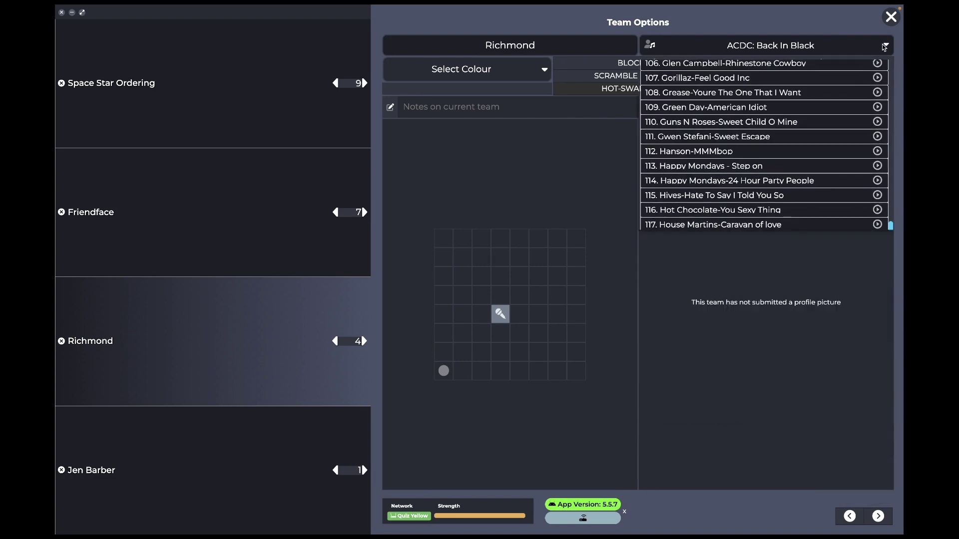
# Step: Check Richmond's colour list without changing it, then start Hot-Swap Device for Richmond
pyautogui.press('super+Tab')
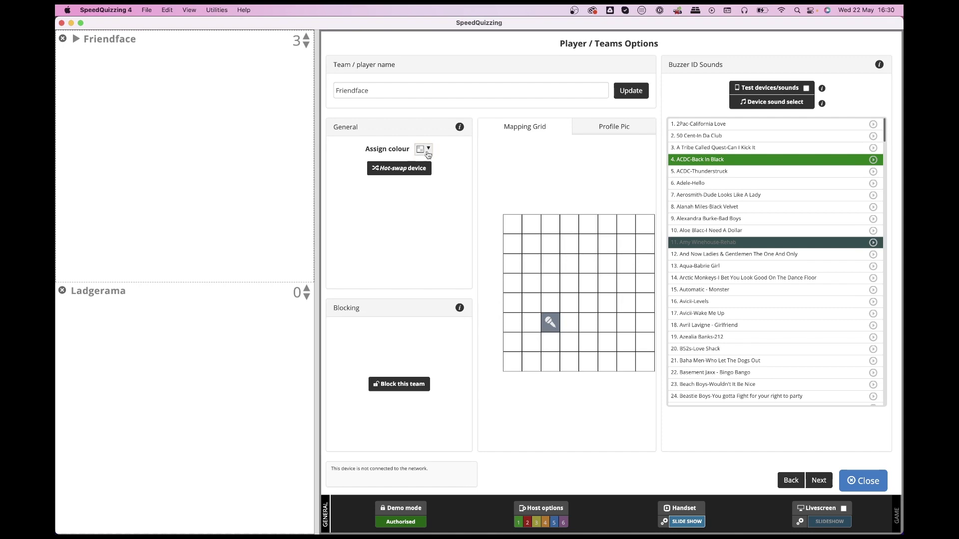
pyautogui.press('super+Tab')
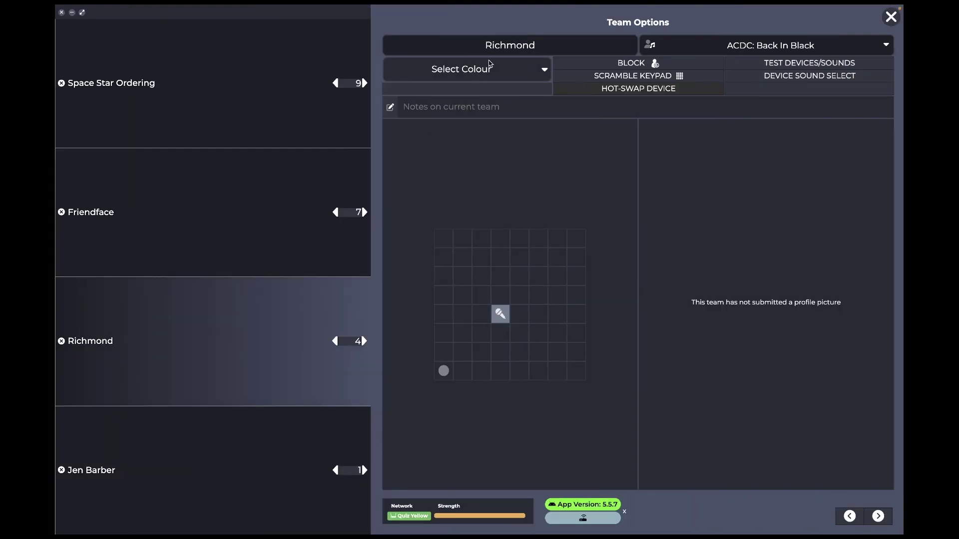
pyautogui.click(489, 69)
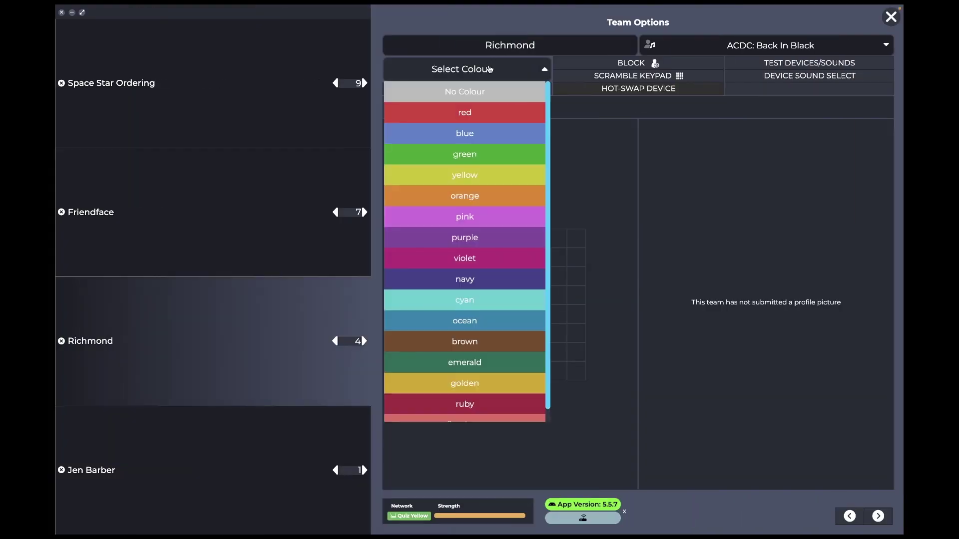
pyautogui.click(542, 68)
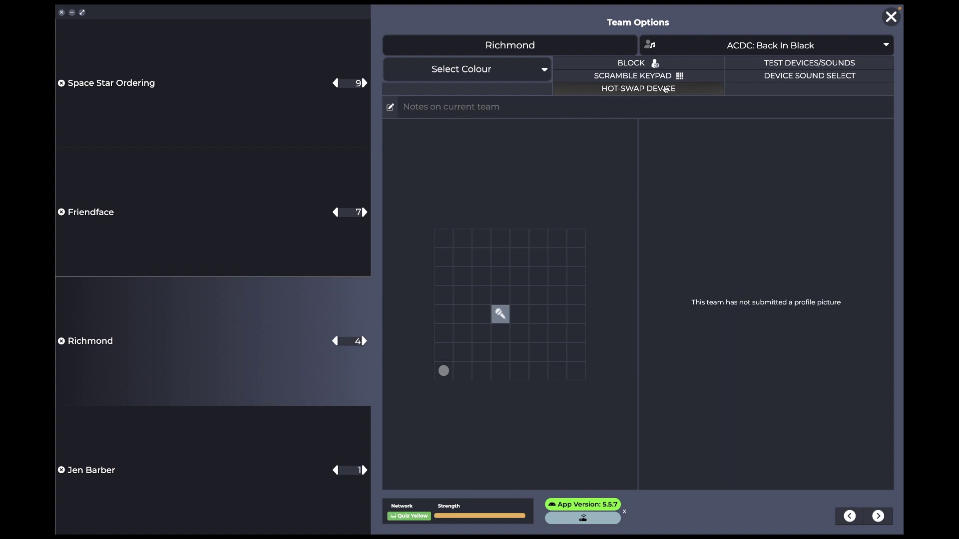
pyautogui.click(664, 89)
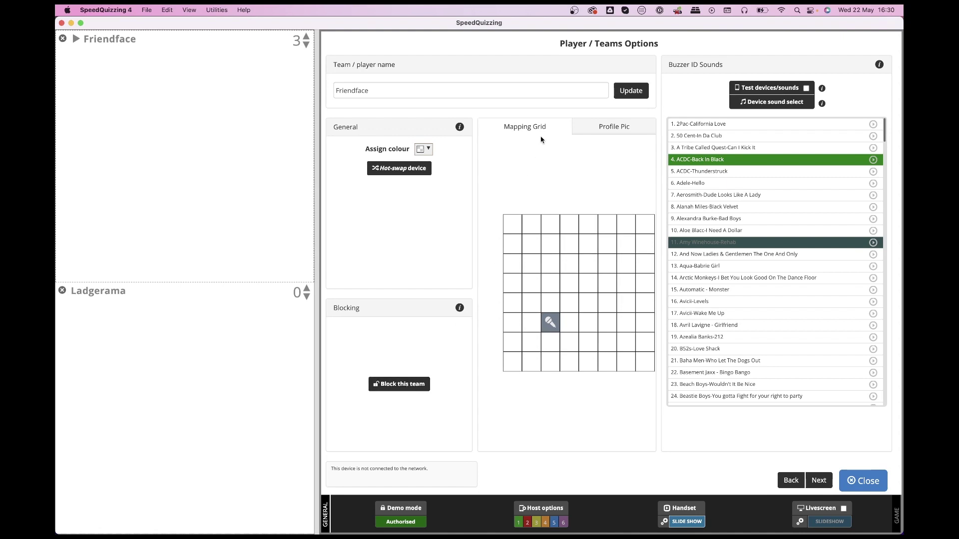
# Step: Block then unblock Richmond, and close SpeedQuizzing 4's player options for Friendface
pyautogui.click(609, 128)
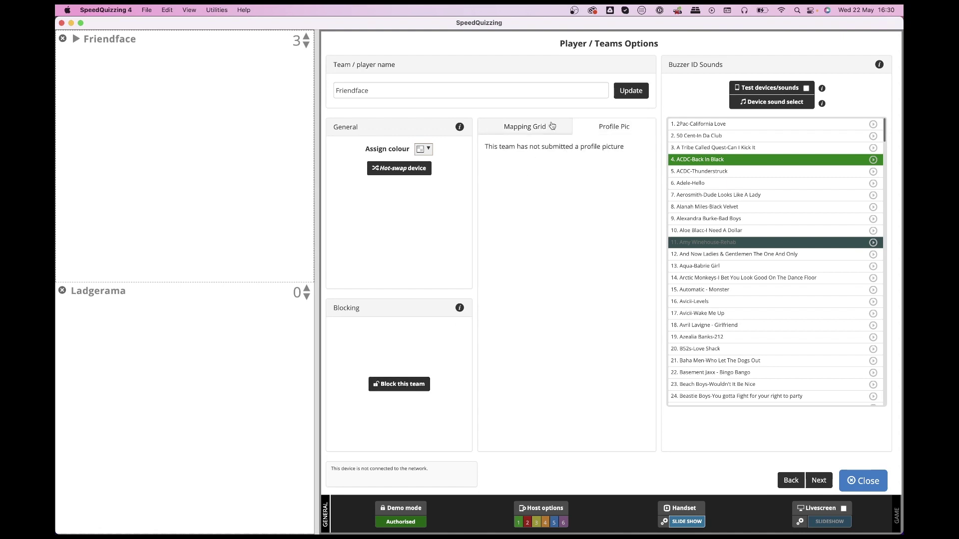
pyautogui.press('super+Tab')
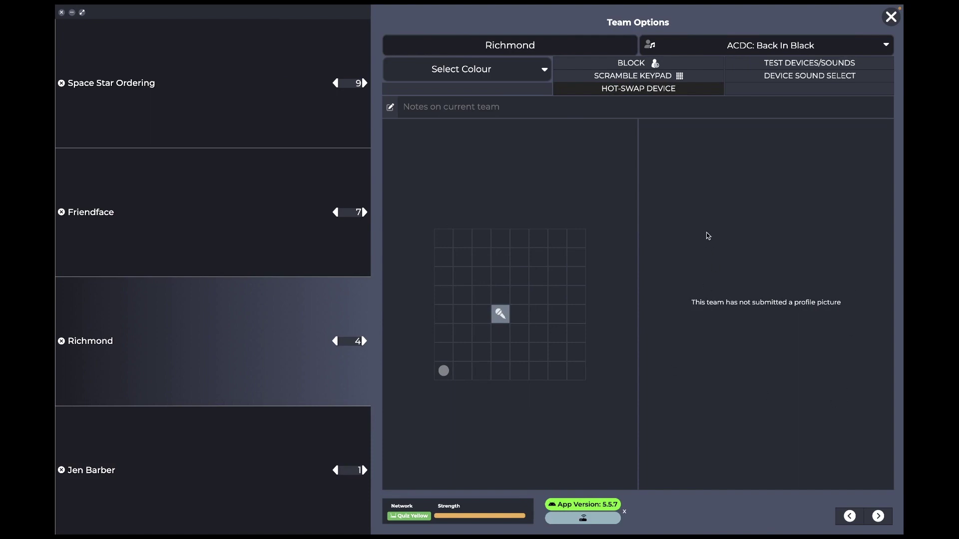
pyautogui.click(637, 64)
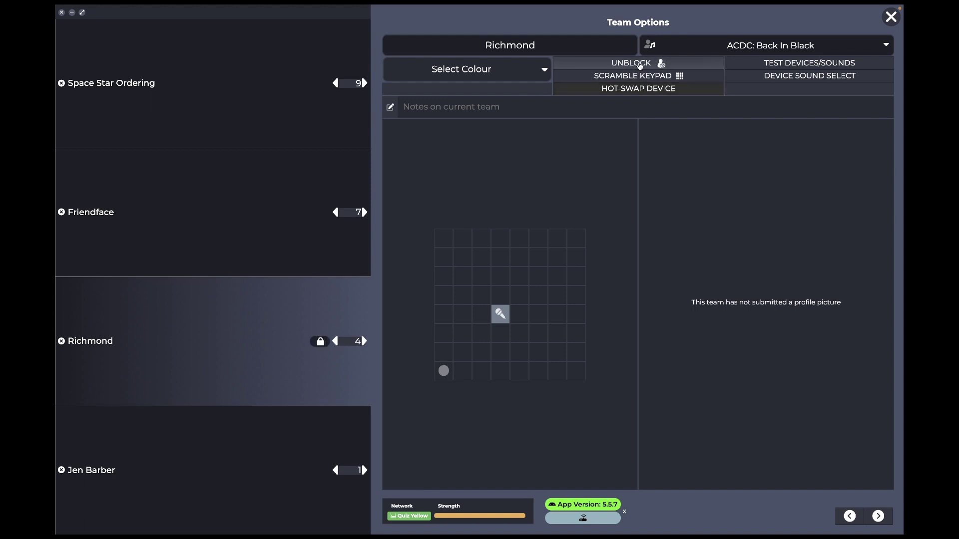
pyautogui.click(640, 65)
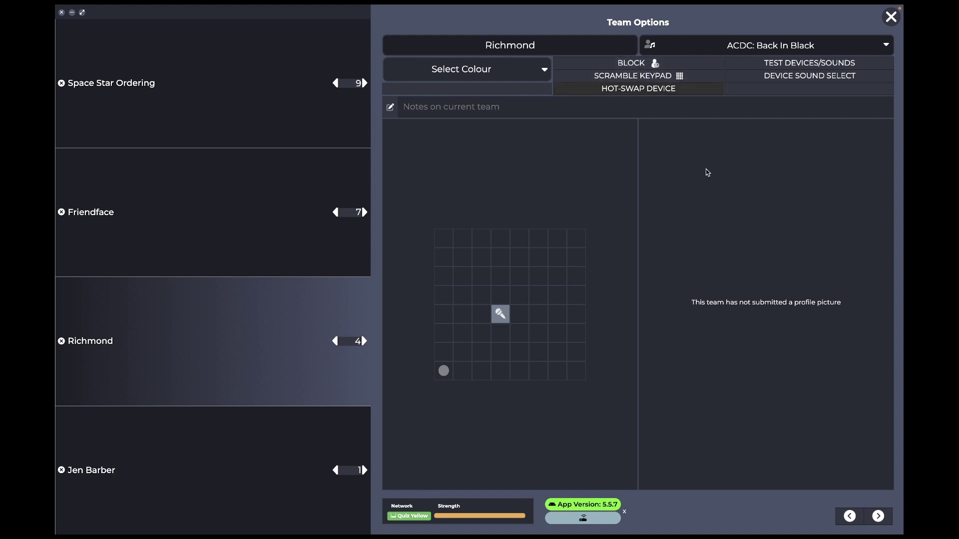
pyautogui.press('super+Tab')
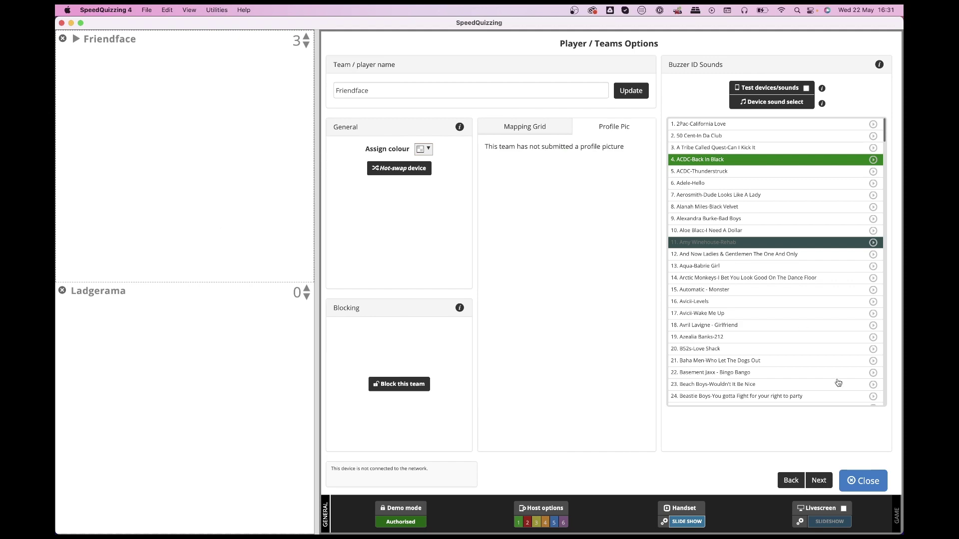
pyautogui.click(866, 478)
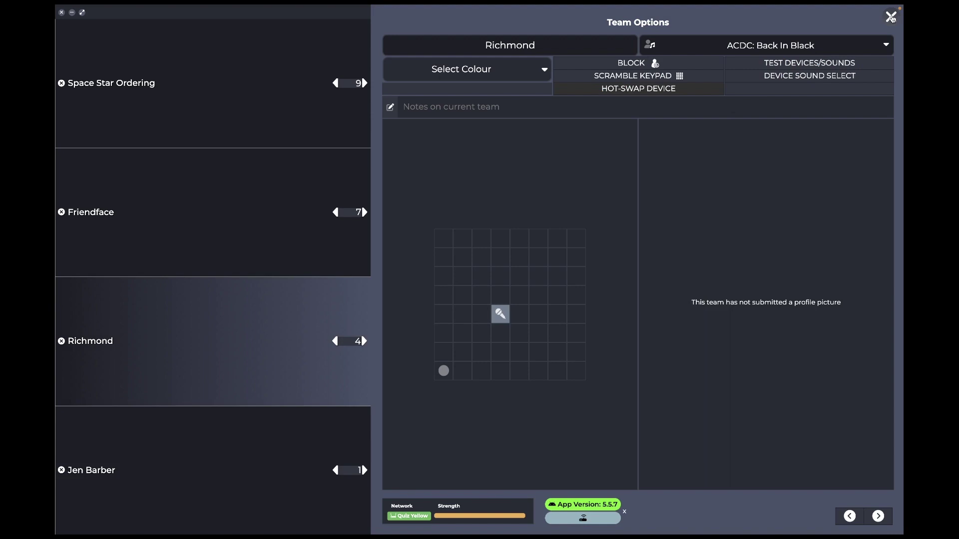
# Step: Close the team options and open the Round 1 - Keypad round setup
pyautogui.click(891, 17)
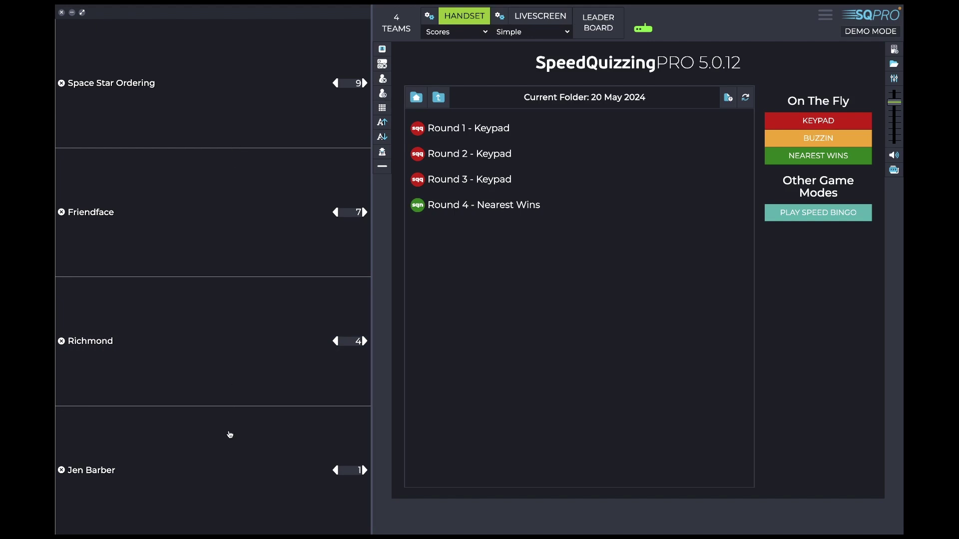
pyautogui.click(229, 451)
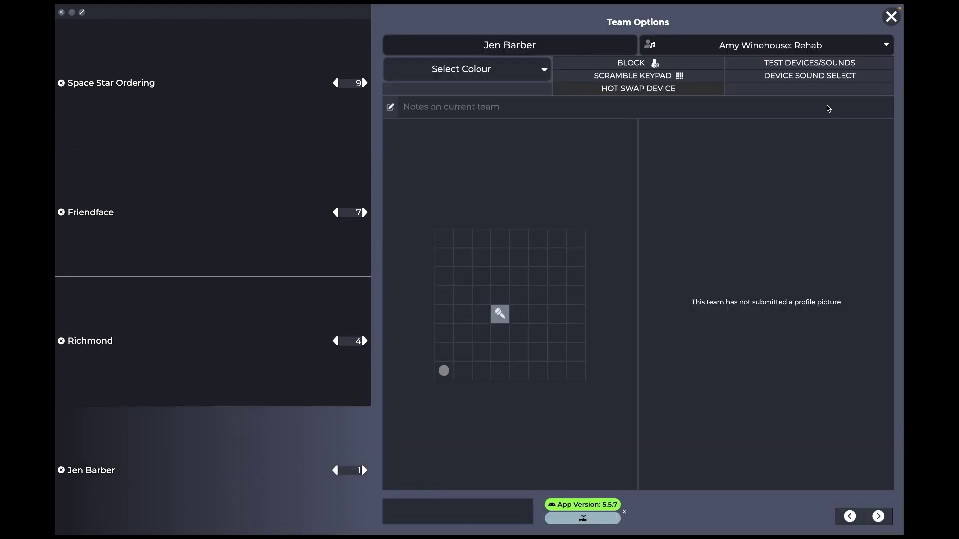
pyautogui.press('Escape')
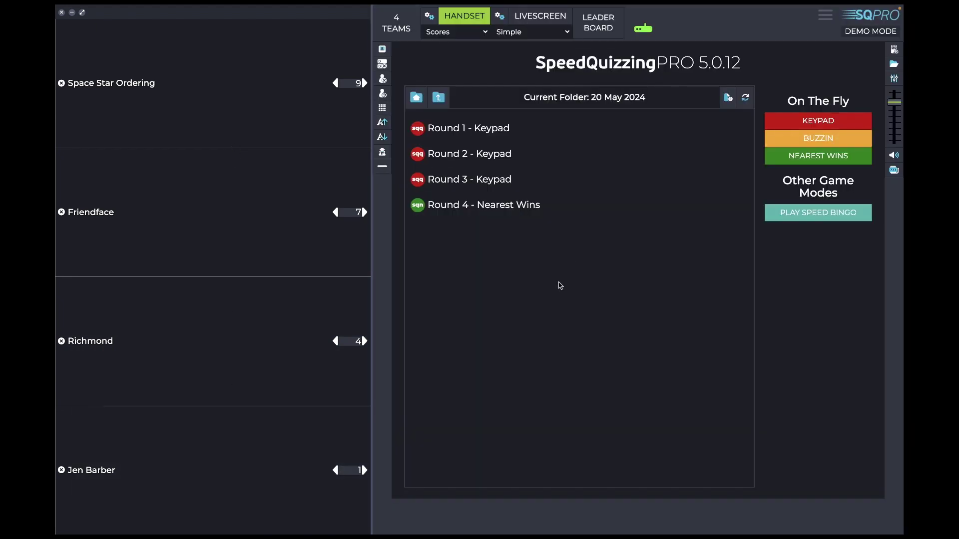
pyautogui.click(477, 129)
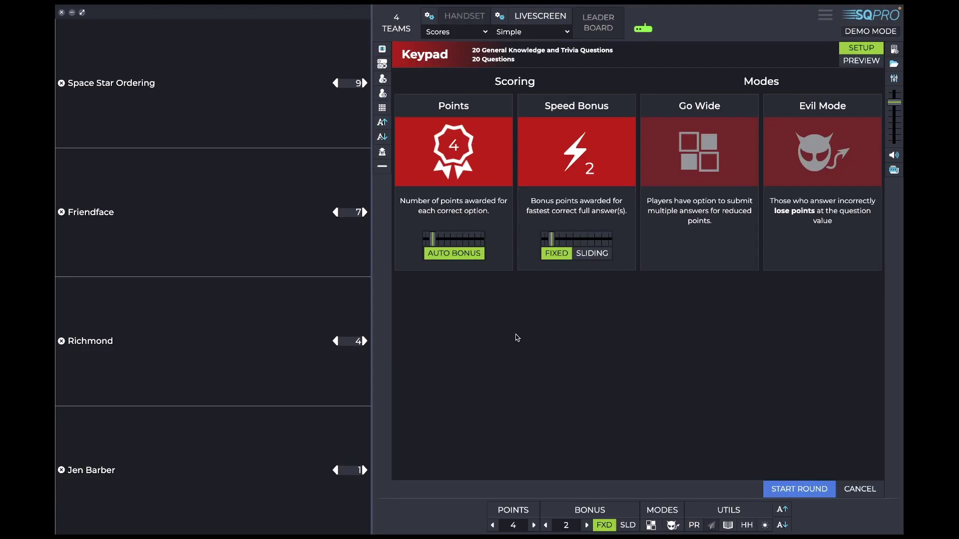
# Step: In SpeedQuizzing 4, load the 19th May.sqq quiz for a Keypad round
pyautogui.press('super+Tab')
pyautogui.press('super+Tab')
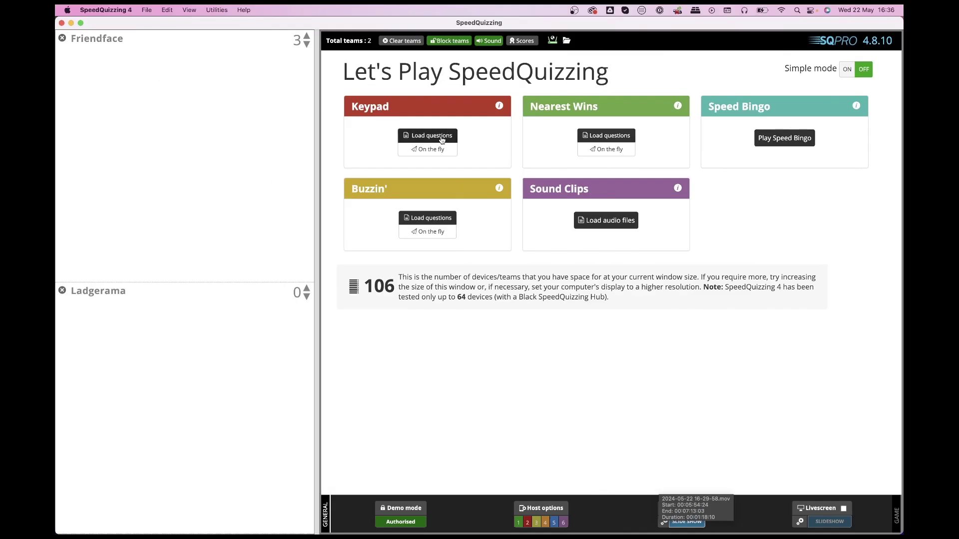
pyautogui.click(442, 140)
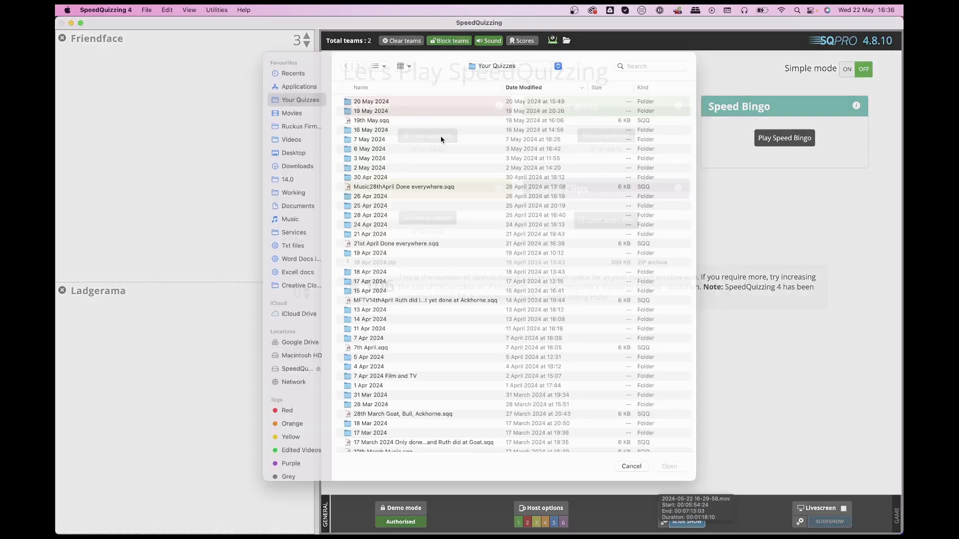
pyautogui.click(348, 131)
pyautogui.doubleClick(347, 131)
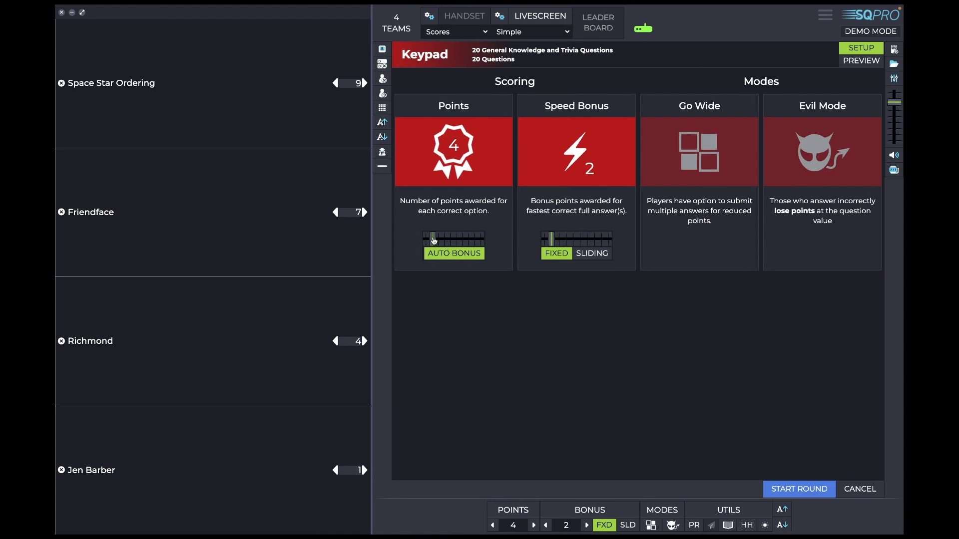
# Step: Set the Keypad round's Points slider to 6, passing 10 and 14, so AUTO BONUS switches off
pyautogui.moveTo(433, 241); pyautogui.dragTo(449, 240)
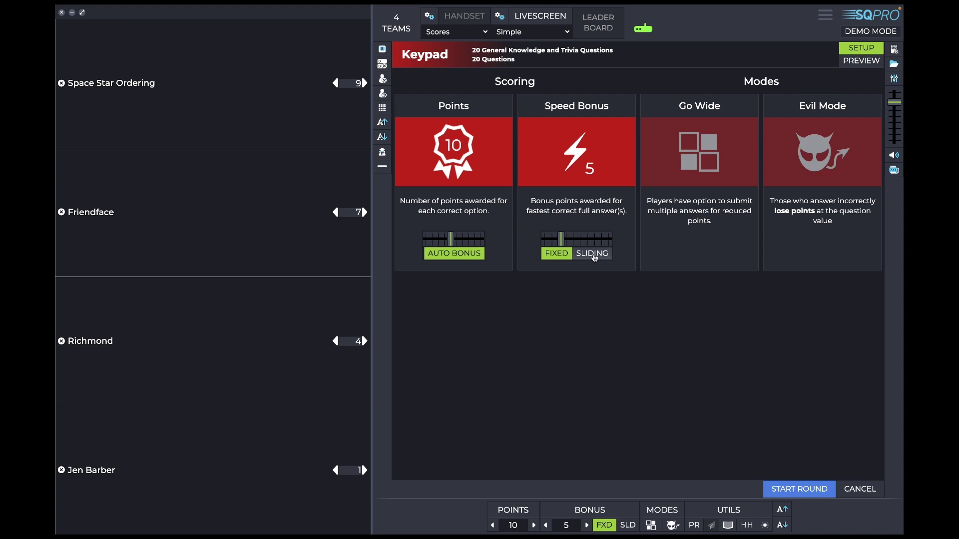
pyautogui.moveTo(451, 239)
pyautogui.mouseDown()
pyautogui.moveTo(462, 245)
pyautogui.moveTo(441, 240)
pyautogui.mouseUp()
pyautogui.click(451, 252)
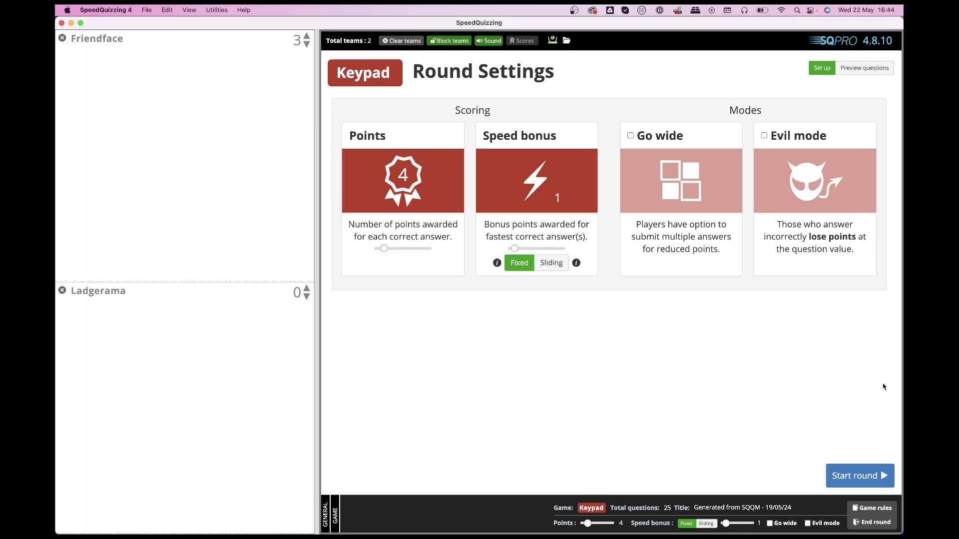
# Step: Start the SpeedQuizzing 4 Keypad round with speed bonus 2, then switch back to SpeedQuizzing PRO
pyautogui.click(861, 468)
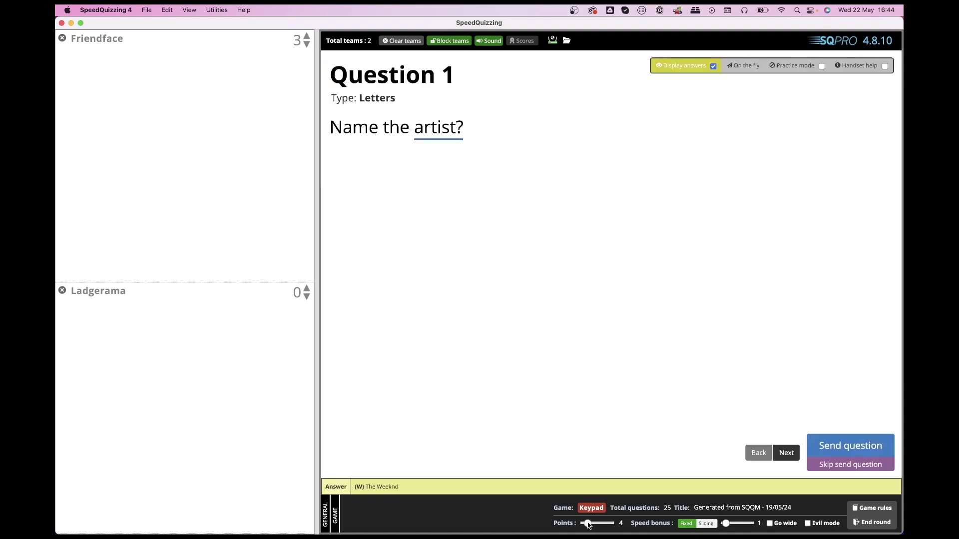
pyautogui.click(728, 524)
pyautogui.press('super+Tab')
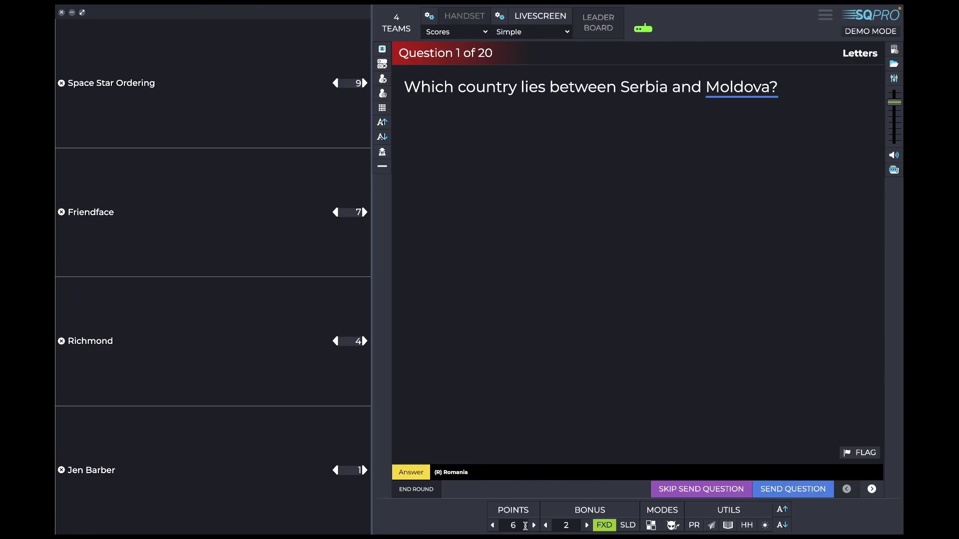
# Step: Give Question 1 10 points and a bonus of 4, and pick Evil Mode over Go Wide
pyautogui.click(534, 526)
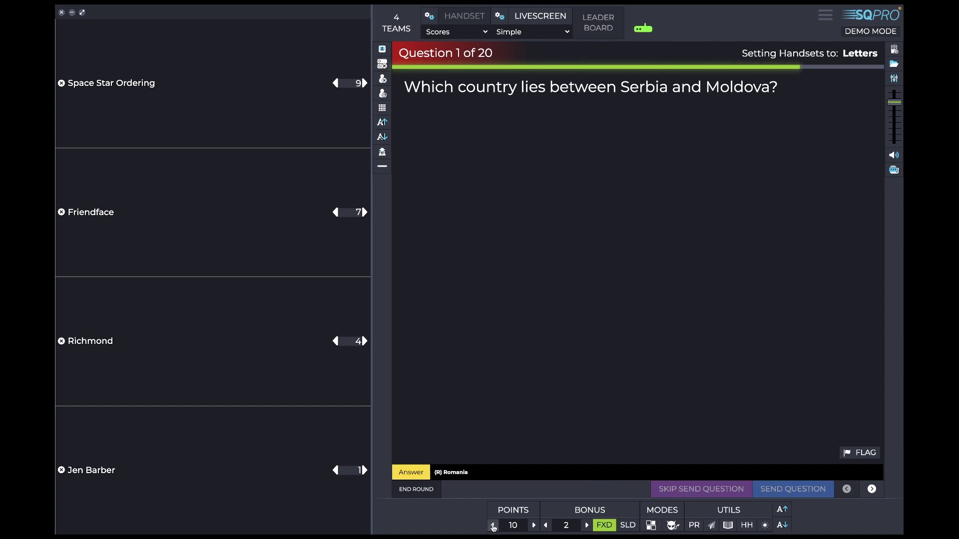
pyautogui.click(587, 526)
pyautogui.click(587, 525)
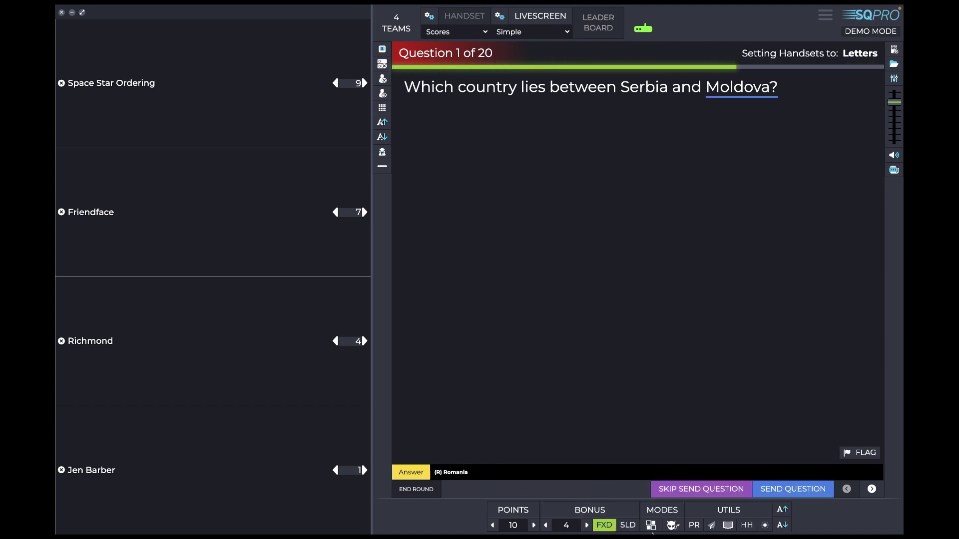
pyautogui.click(651, 526)
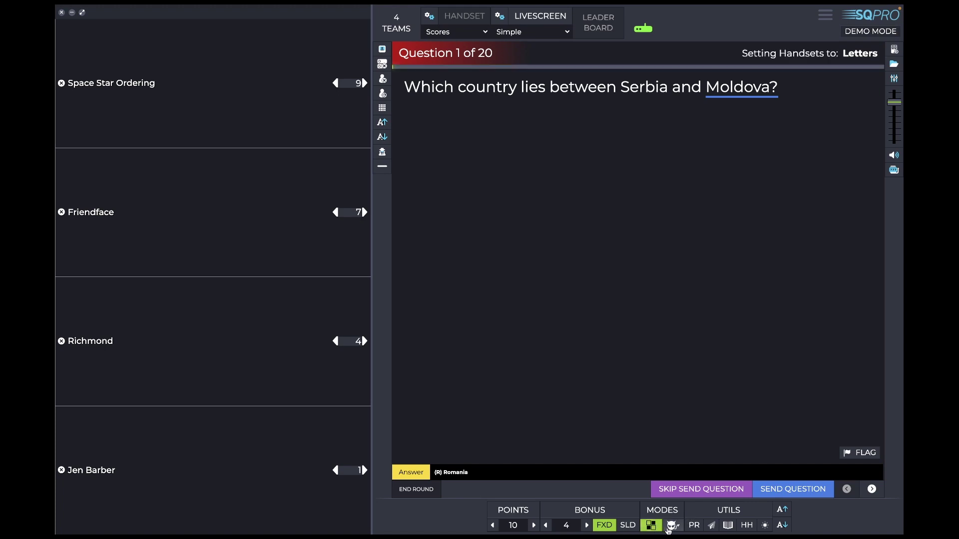
pyautogui.click(670, 528)
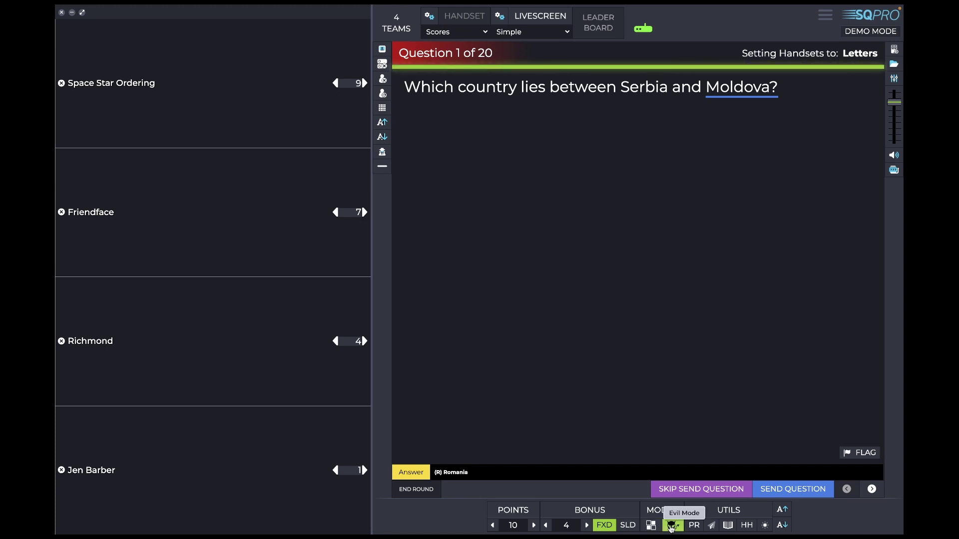
# Step: Browse the bottom bar's mode names, bonus setting and points slider, returning to the full points and bonus controls
pyautogui.click(660, 510)
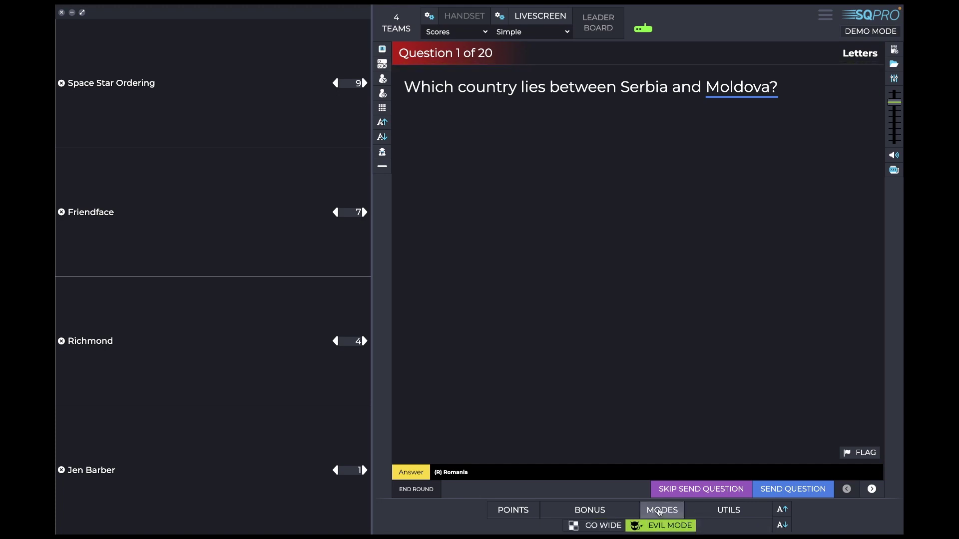
pyautogui.click(622, 509)
pyautogui.click(529, 510)
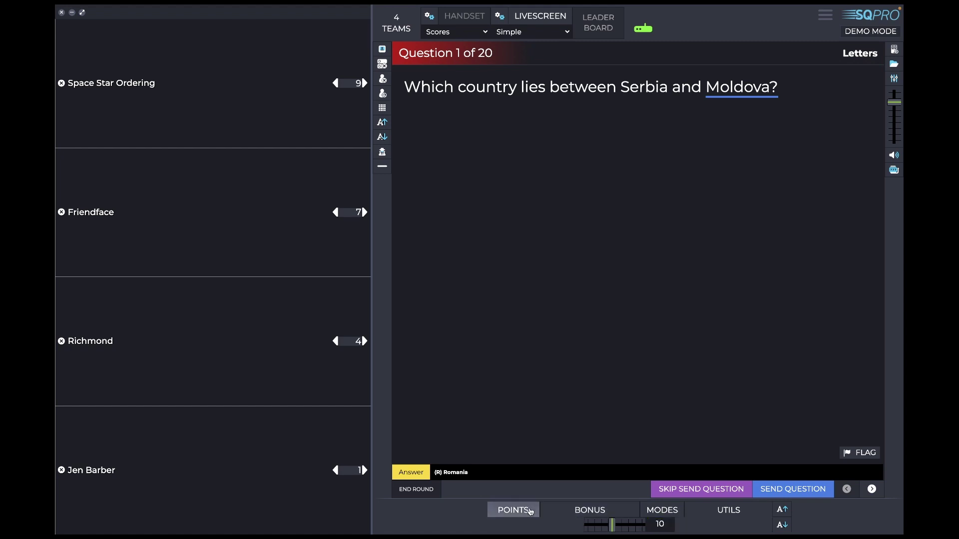
pyautogui.click(575, 510)
pyautogui.click(576, 510)
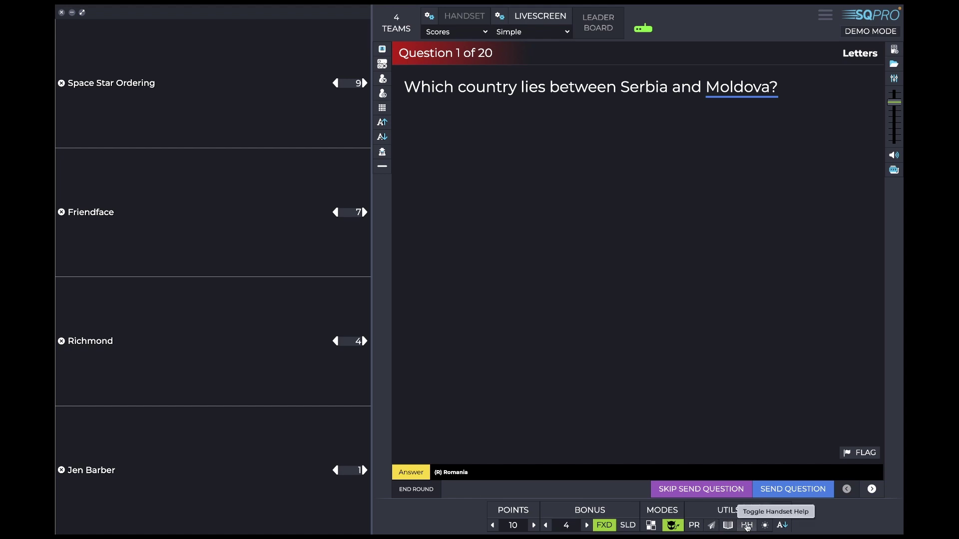
# Step: Try light mode, revert to dark, then adjust the font size to slightly larger question text
pyautogui.click(765, 525)
pyautogui.click(764, 526)
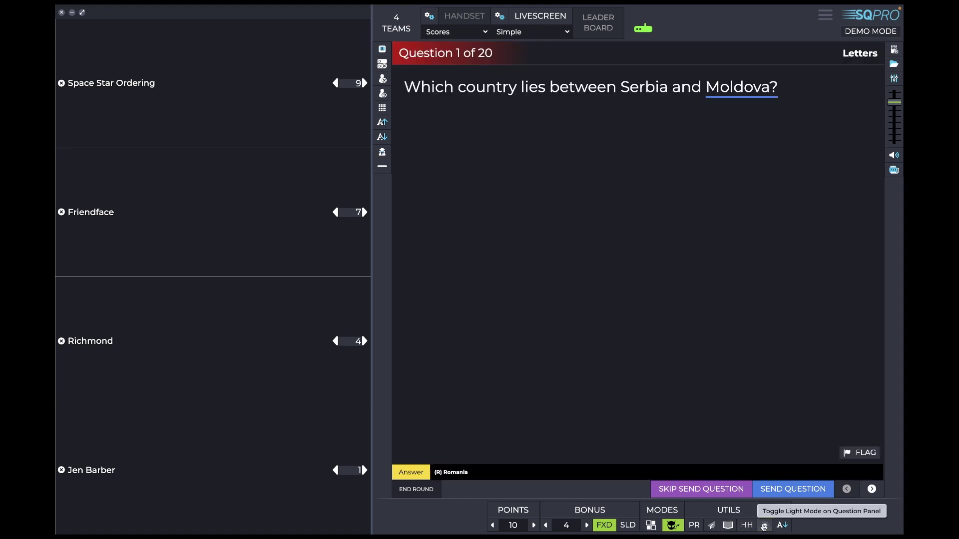
pyautogui.click(783, 526)
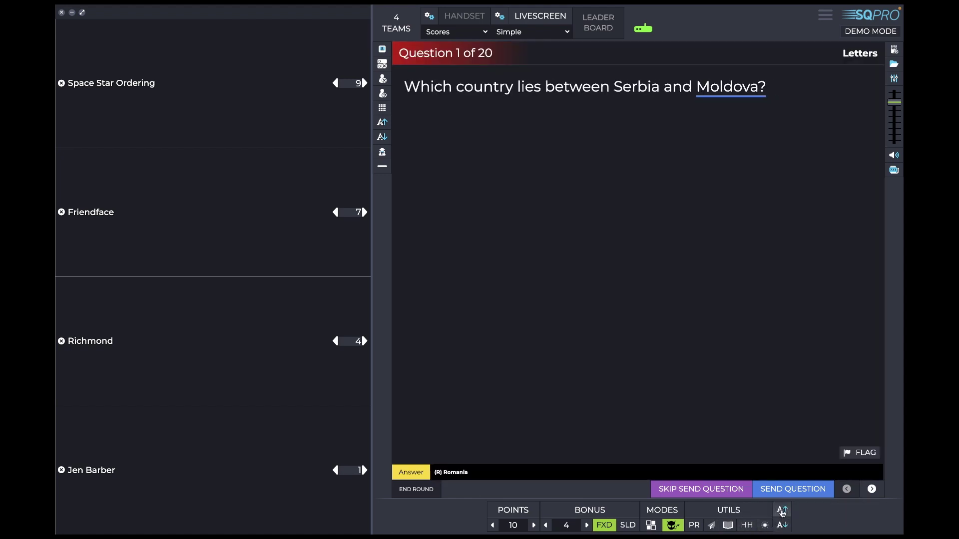
pyautogui.click(782, 510)
pyautogui.click(783, 513)
pyautogui.click(783, 512)
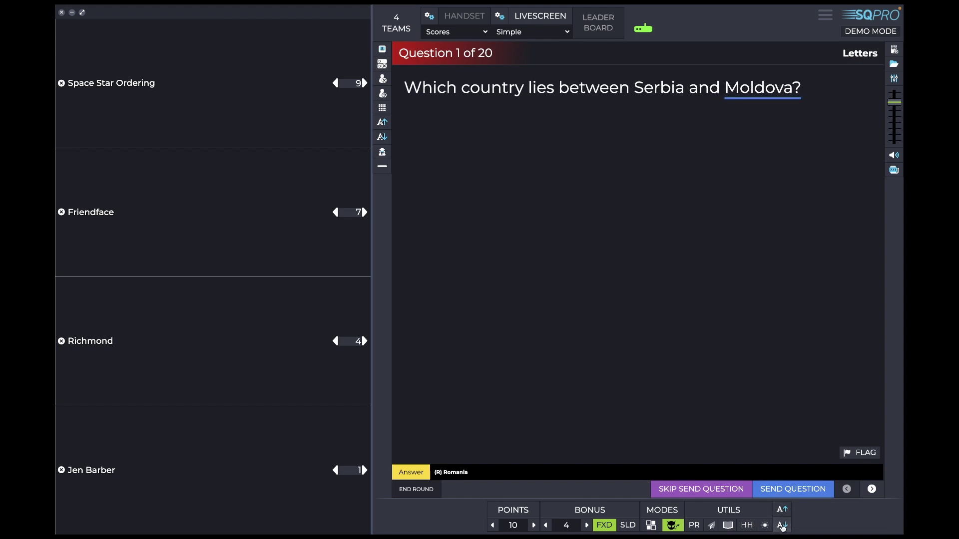
pyautogui.click(782, 511)
pyautogui.click(783, 510)
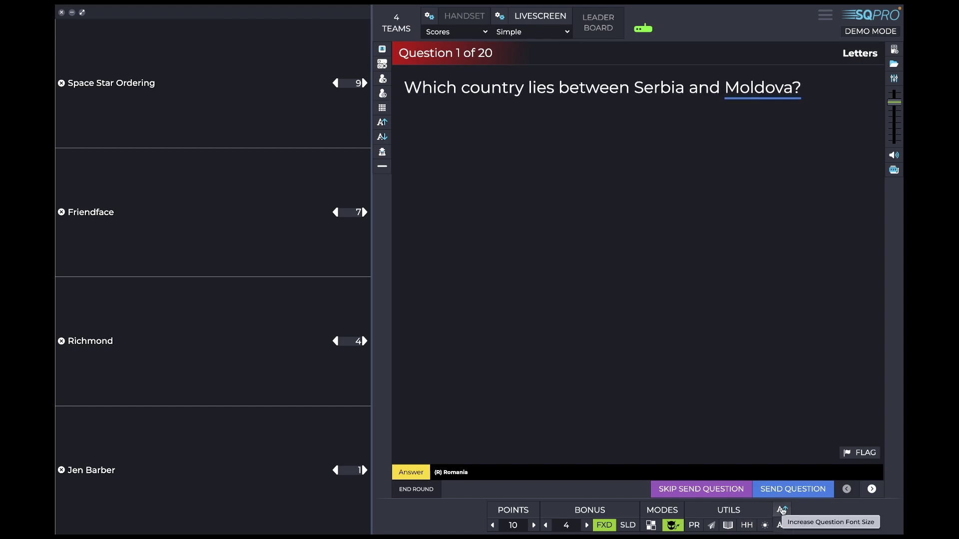
pyautogui.press('super+Tab')
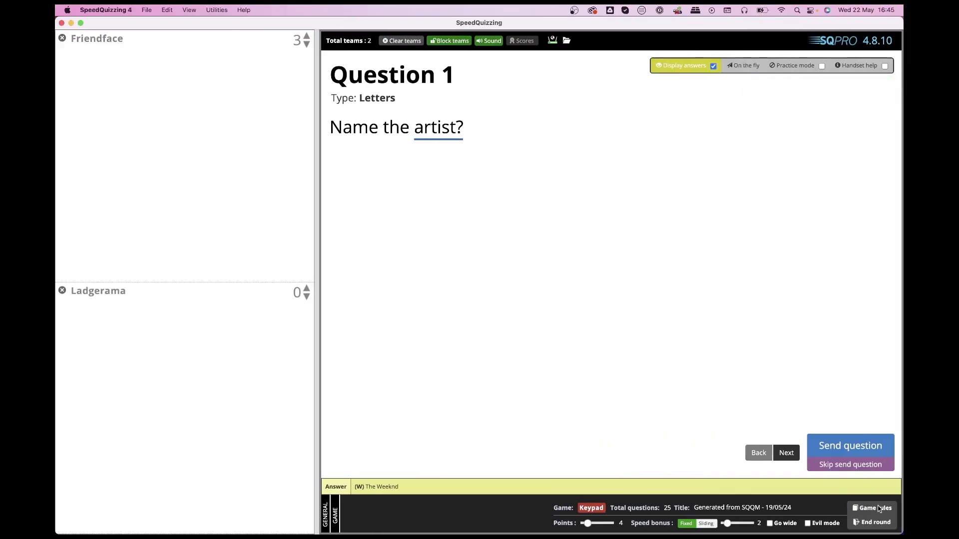
pyautogui.hotkey('ctrl', 'Right')
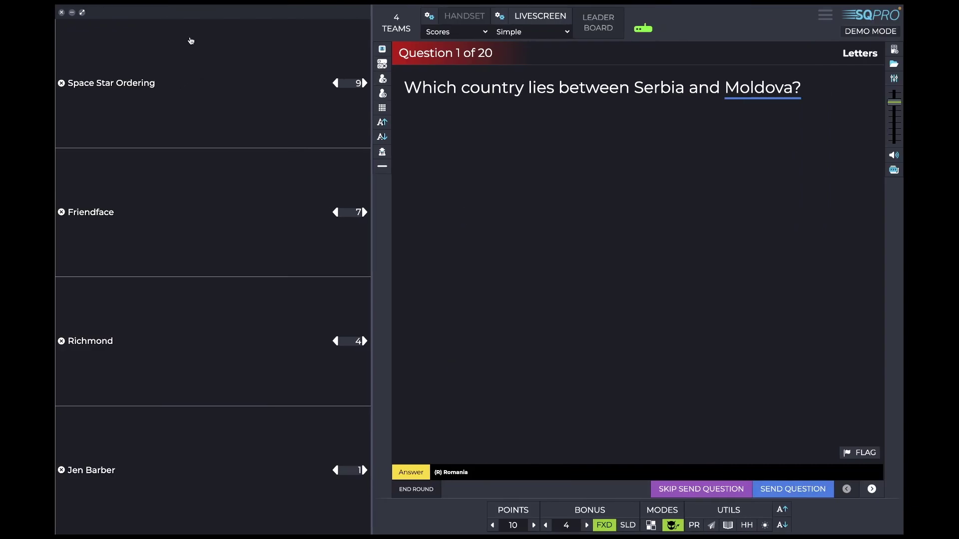
# Step: Tick Enable Fast Tracking and The Fast Track Wheel in Preferences, then close back to Question 1
pyautogui.click(826, 16)
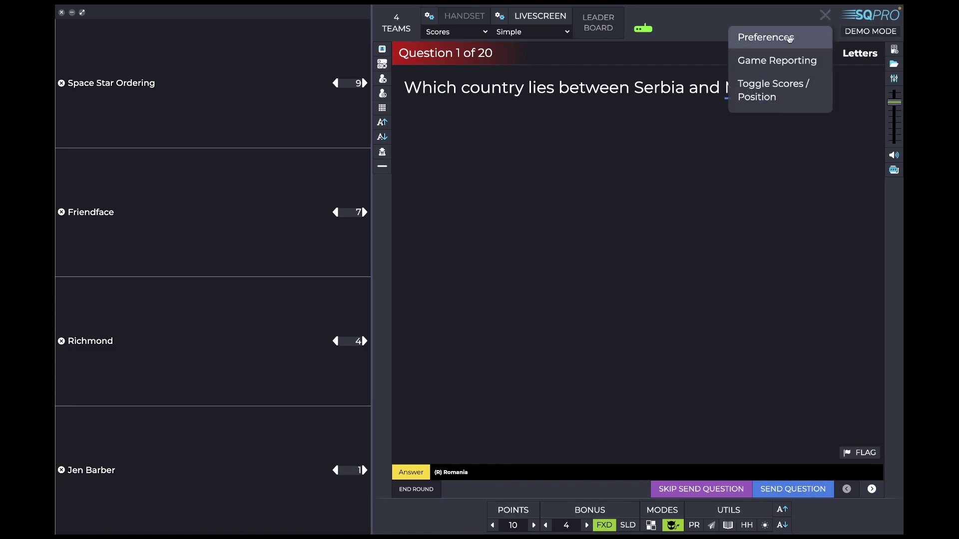
pyautogui.click(789, 39)
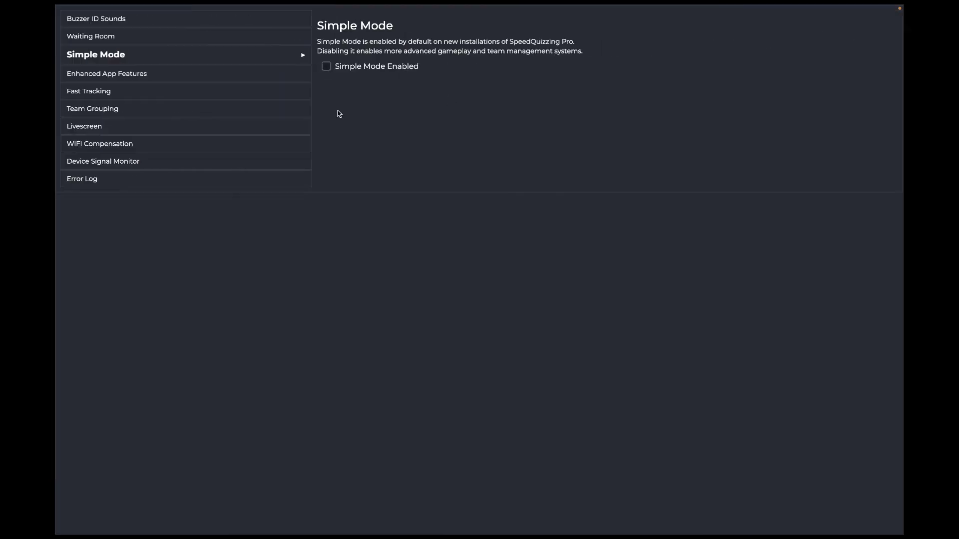
pyautogui.click(125, 92)
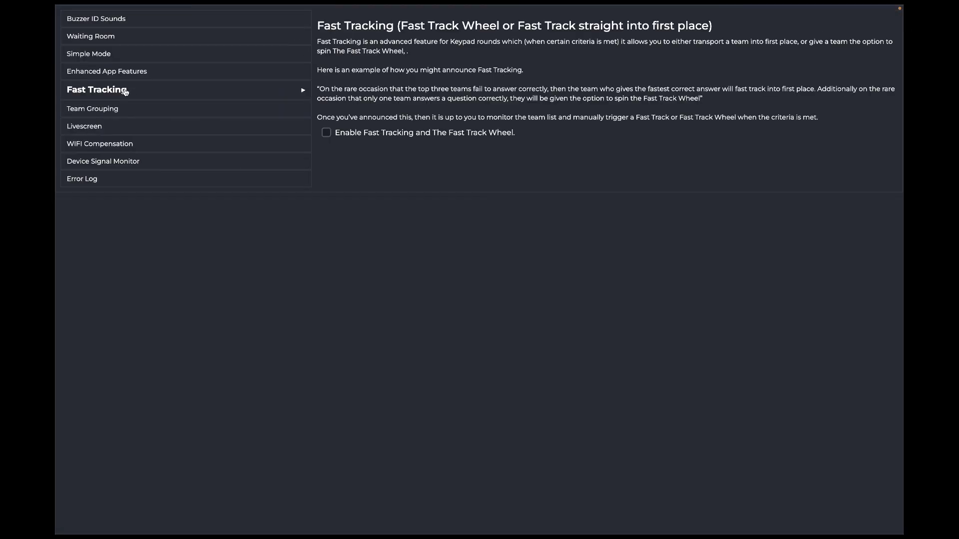
pyautogui.click(325, 134)
pyautogui.press('Escape')
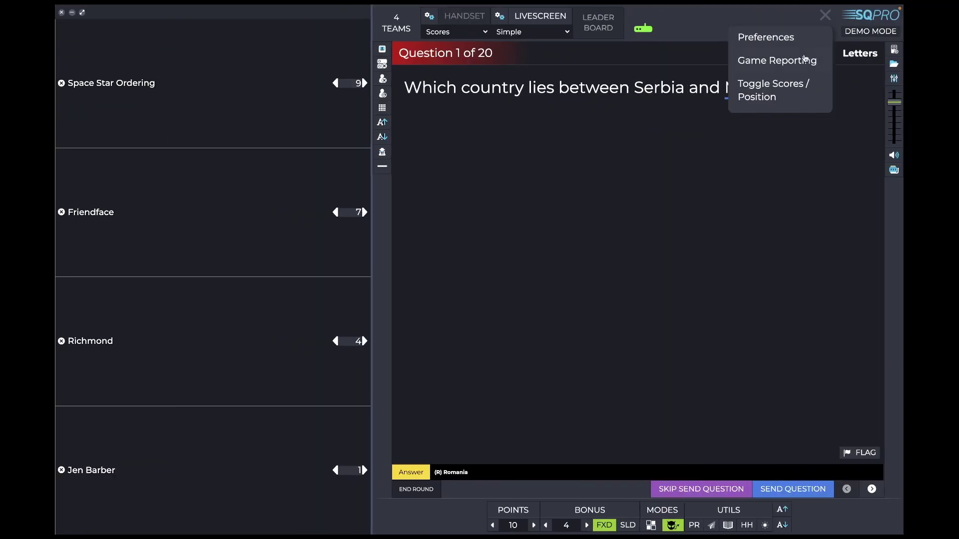